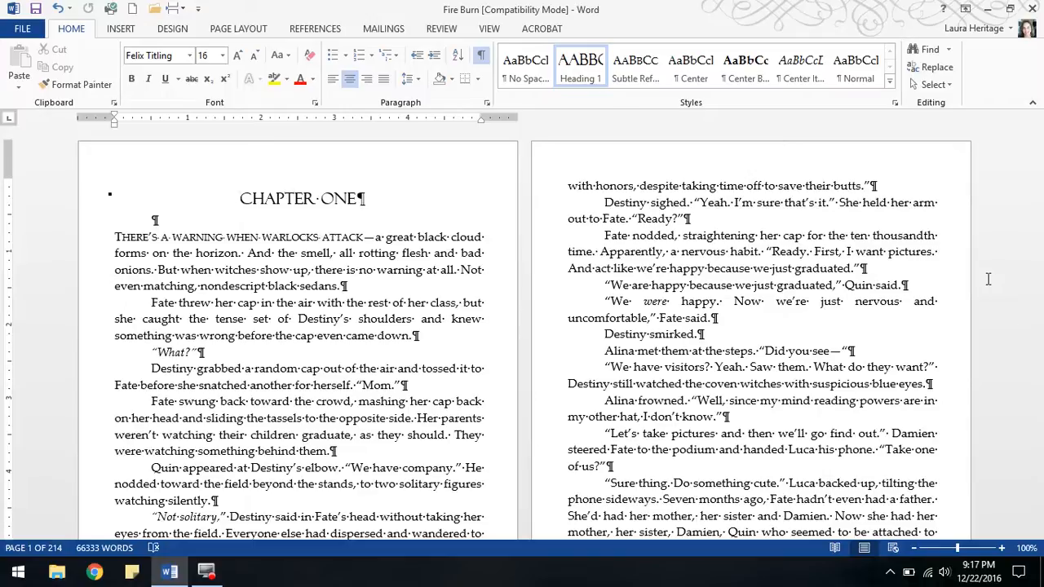
click(842, 351)
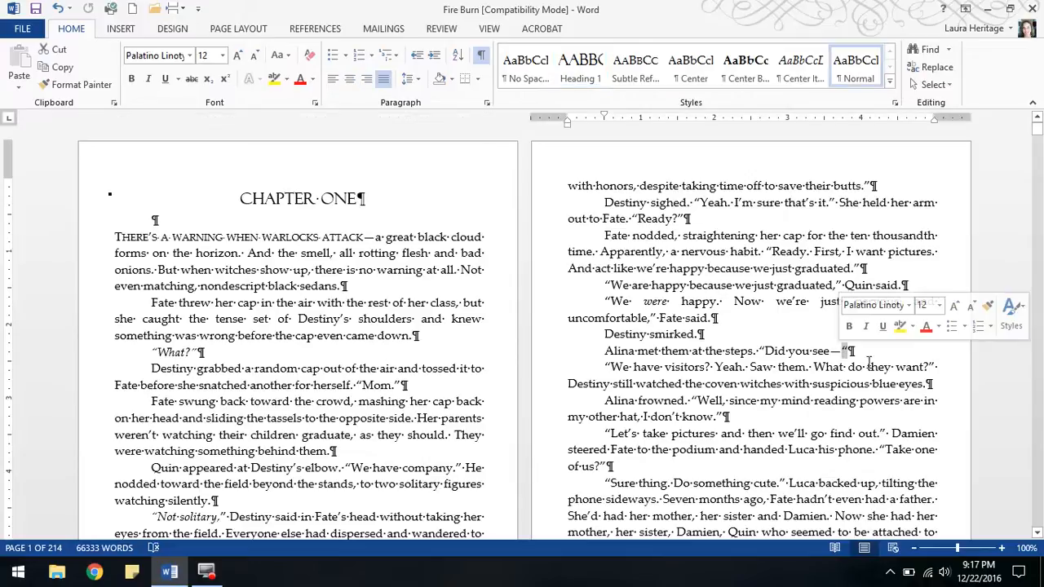
text(")
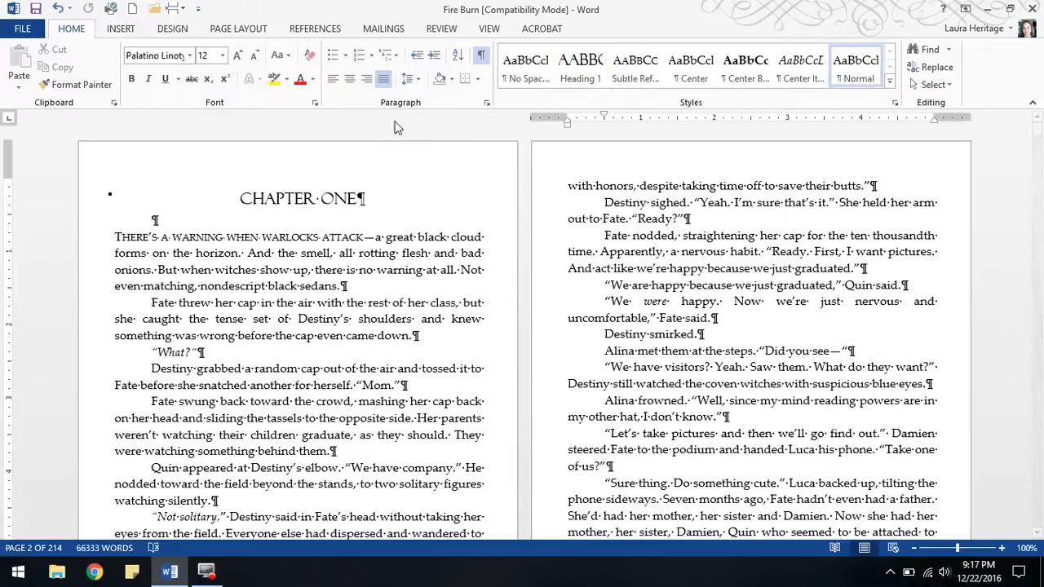
- Turn off replacing straight quotes with smart quotes in both the AutoFormat As You Type and AutoFormat settings
click(25, 30)
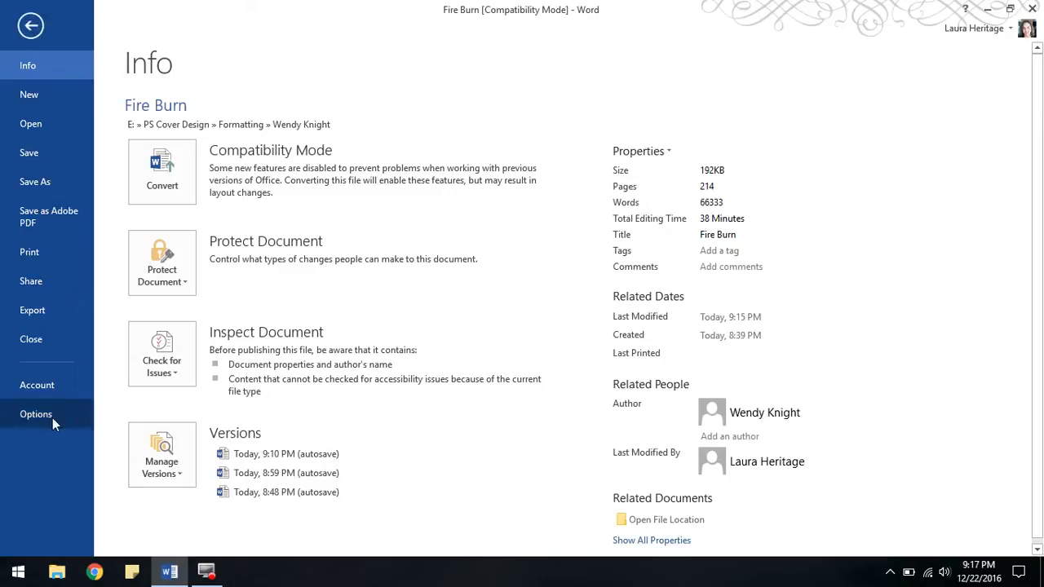
click(36, 415)
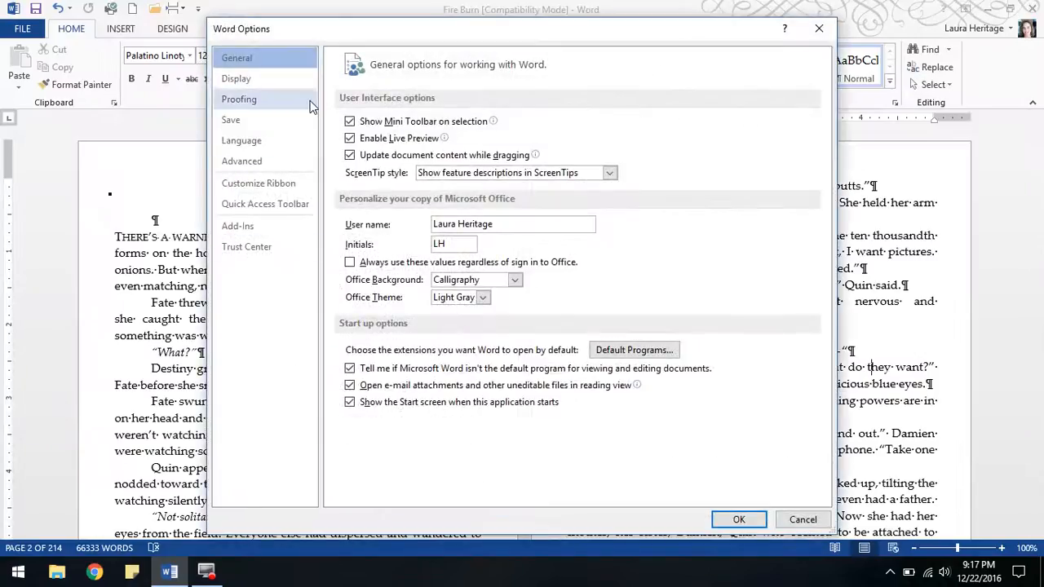
click(244, 101)
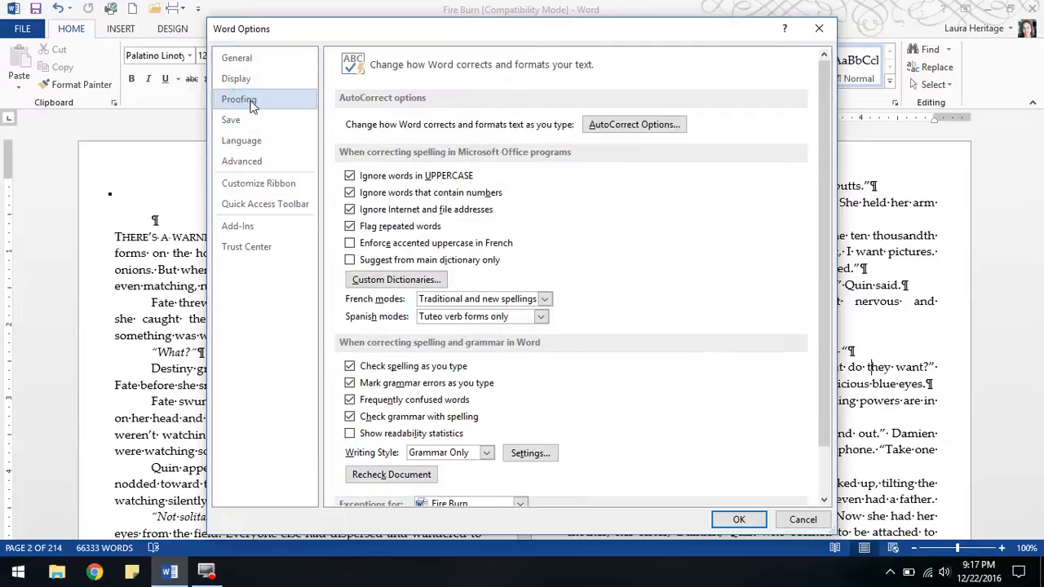
click(631, 125)
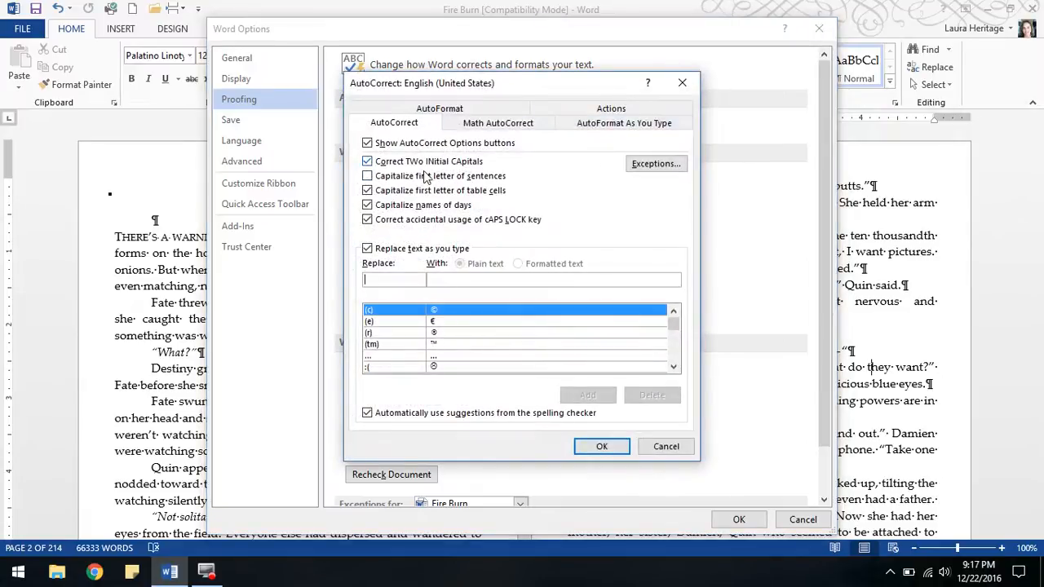
click(596, 129)
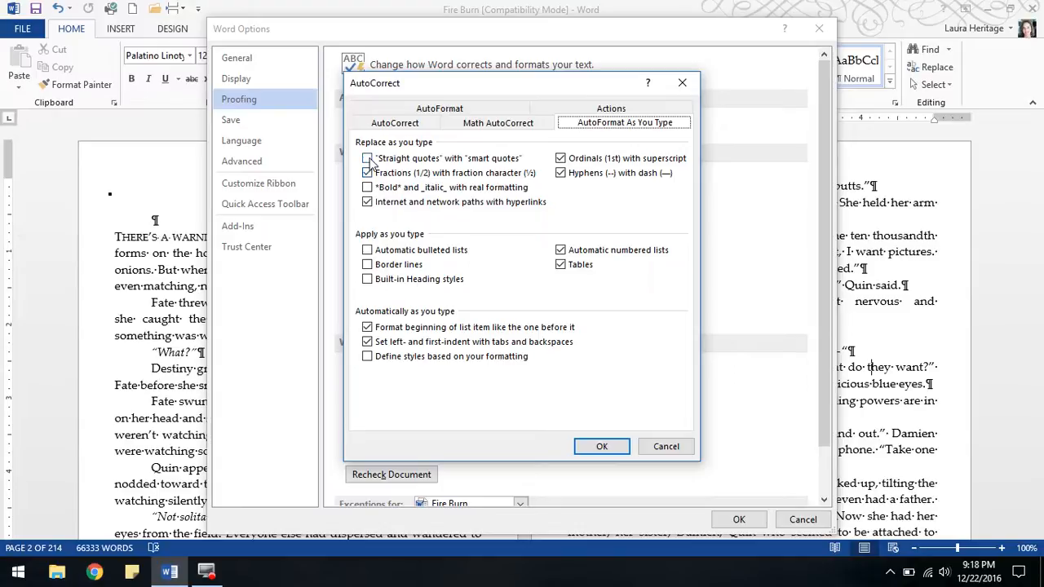
click(422, 111)
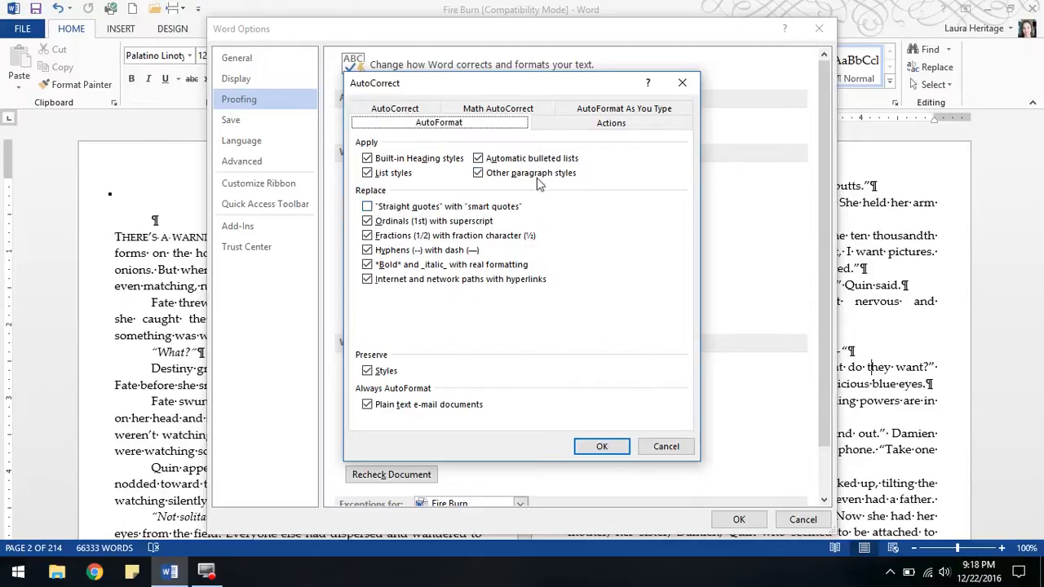
click(615, 451)
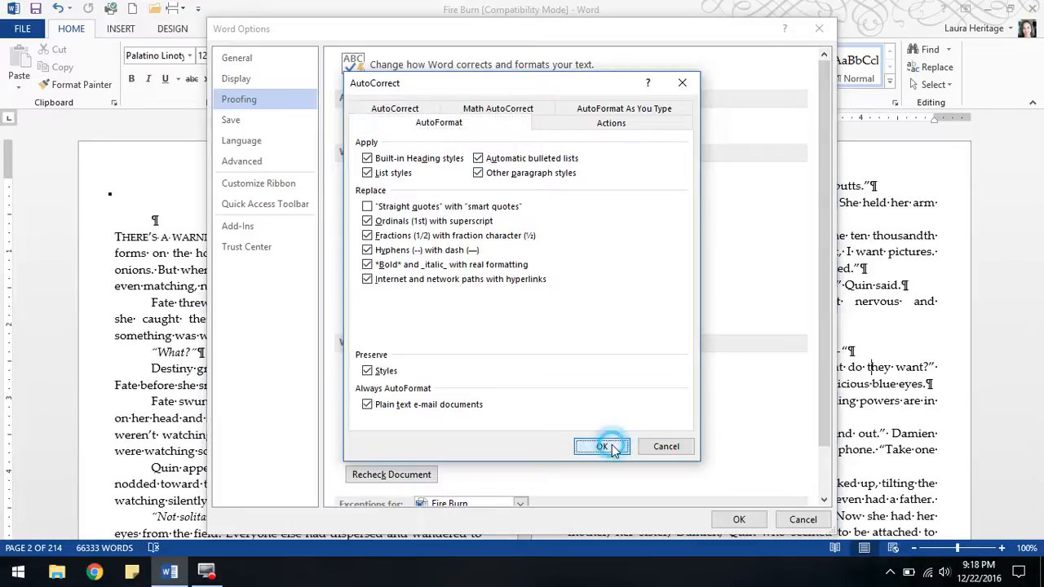
click(737, 523)
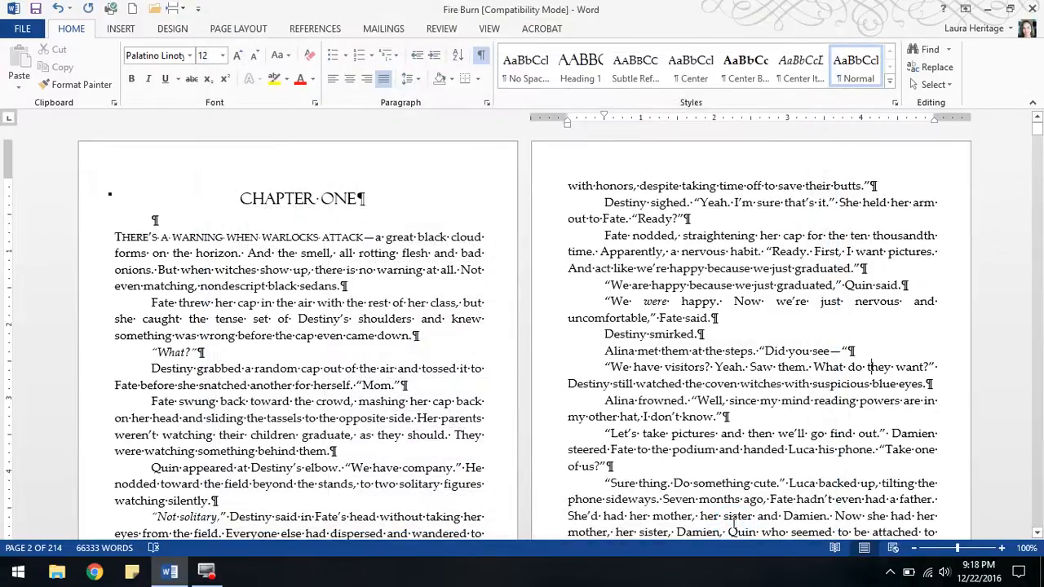
- Replace all double quotation marks in the document with straight double quotation marks and check the mark after "Did you see—"
click(943, 72)
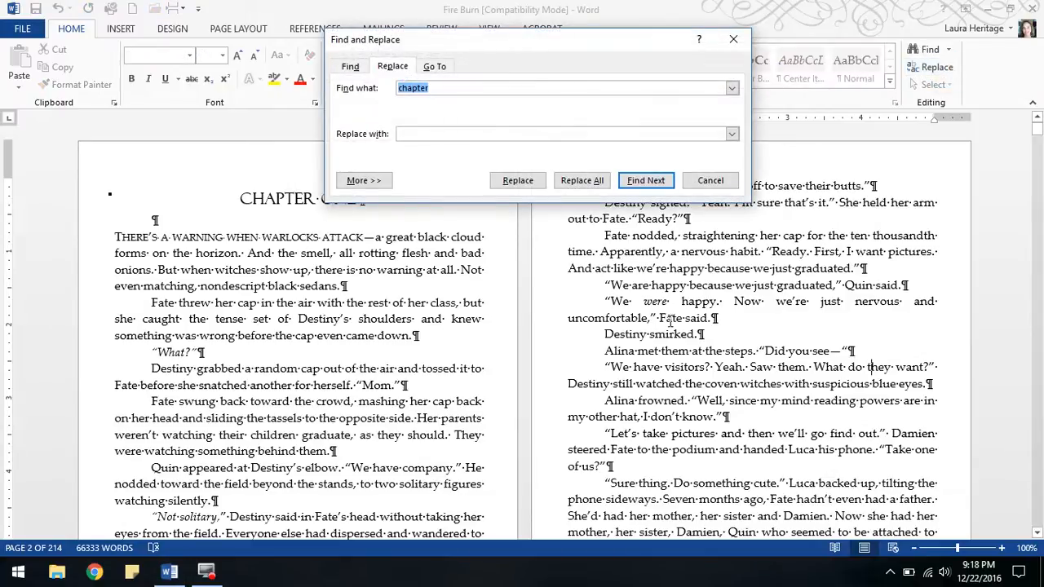
text(')
click(583, 185)
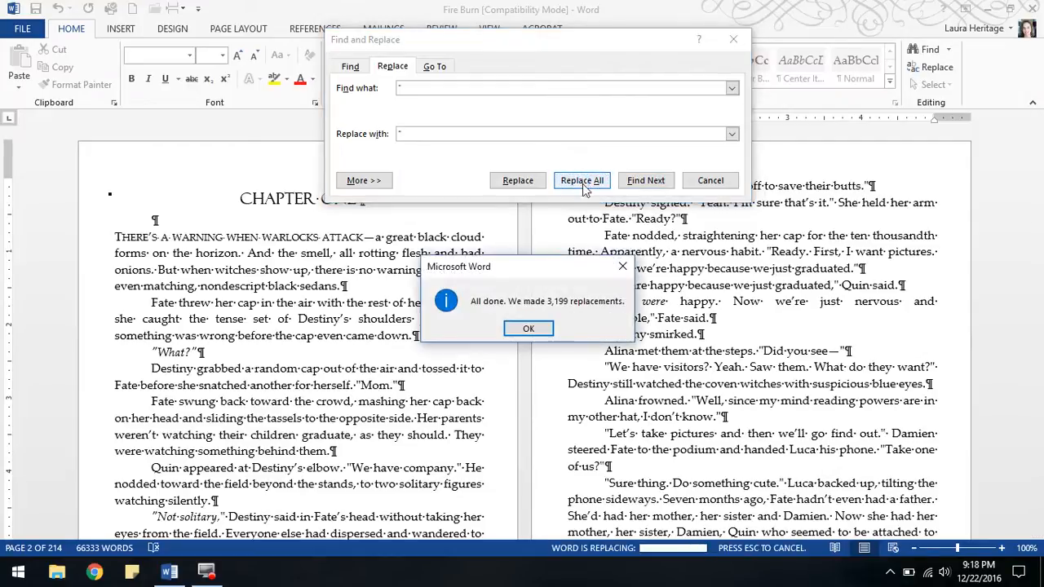
click(532, 330)
scroll(601, 351, down, 4)
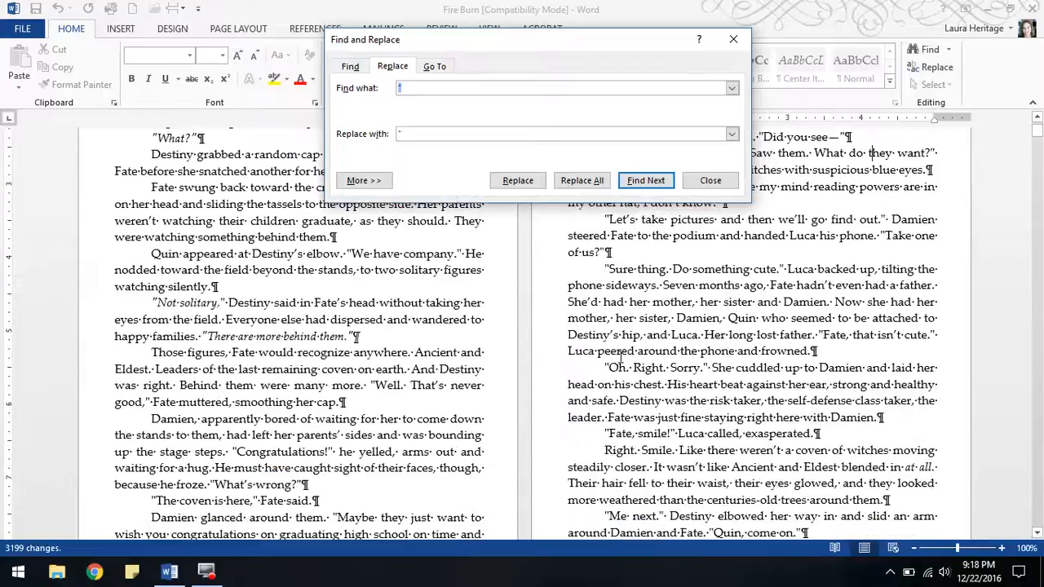
scroll(779, 379, up, 4)
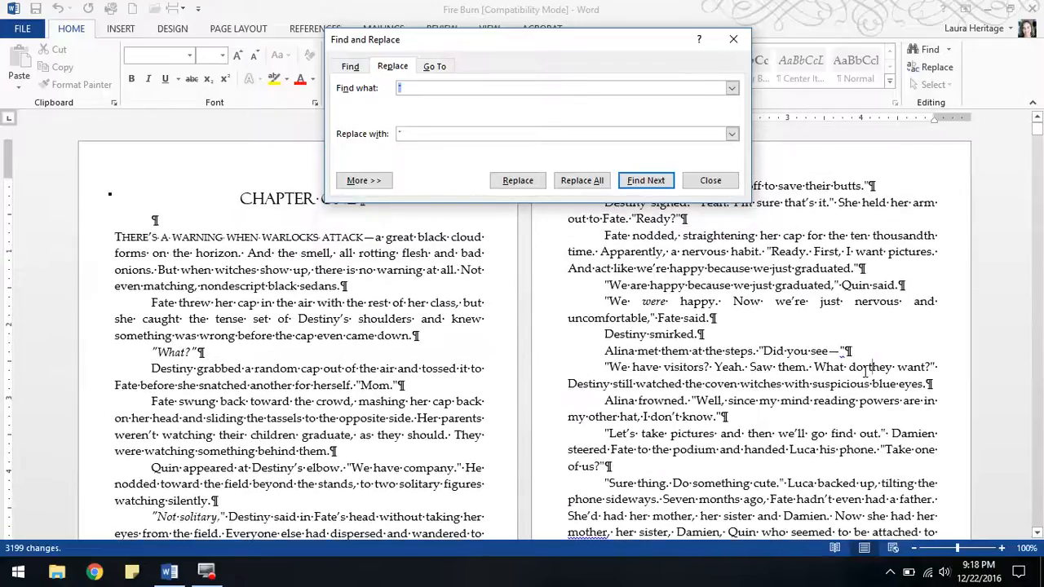
click(840, 351)
click(840, 350)
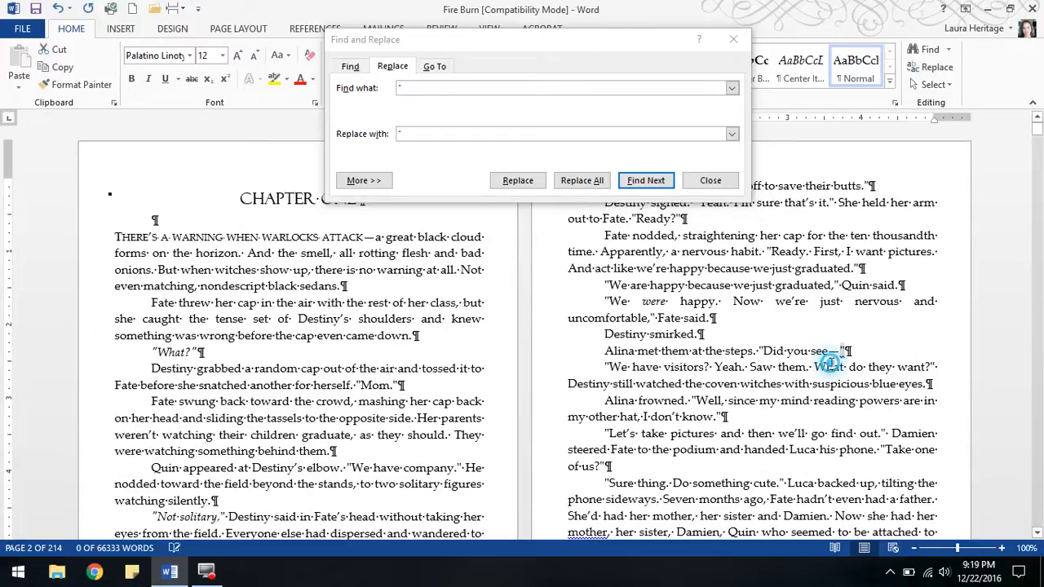
click(711, 180)
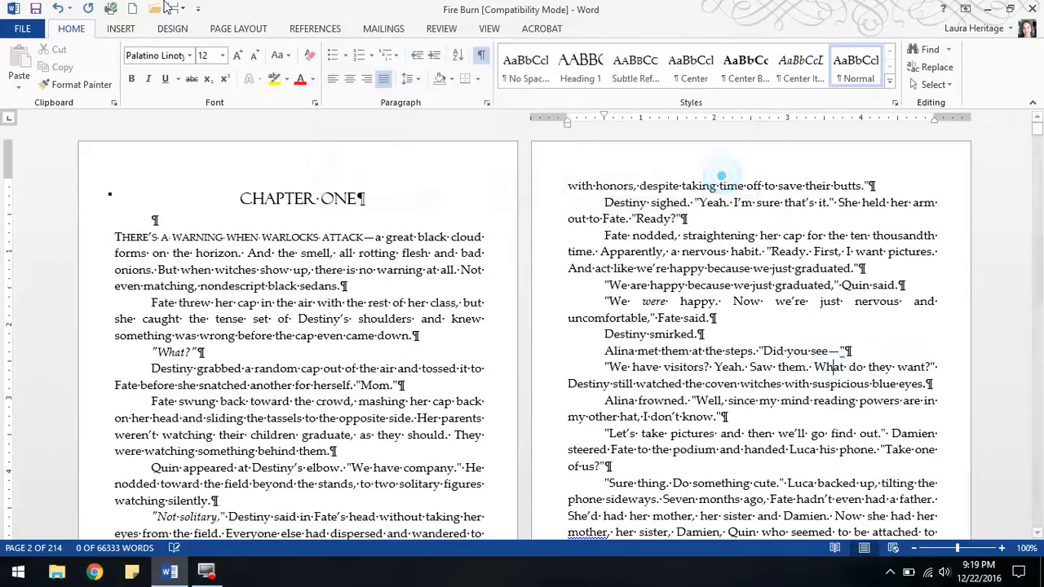
- Save a copy of the document in its current folder as FireBurnSmashwords in Word 97-2003 Document format
click(30, 30)
click(37, 183)
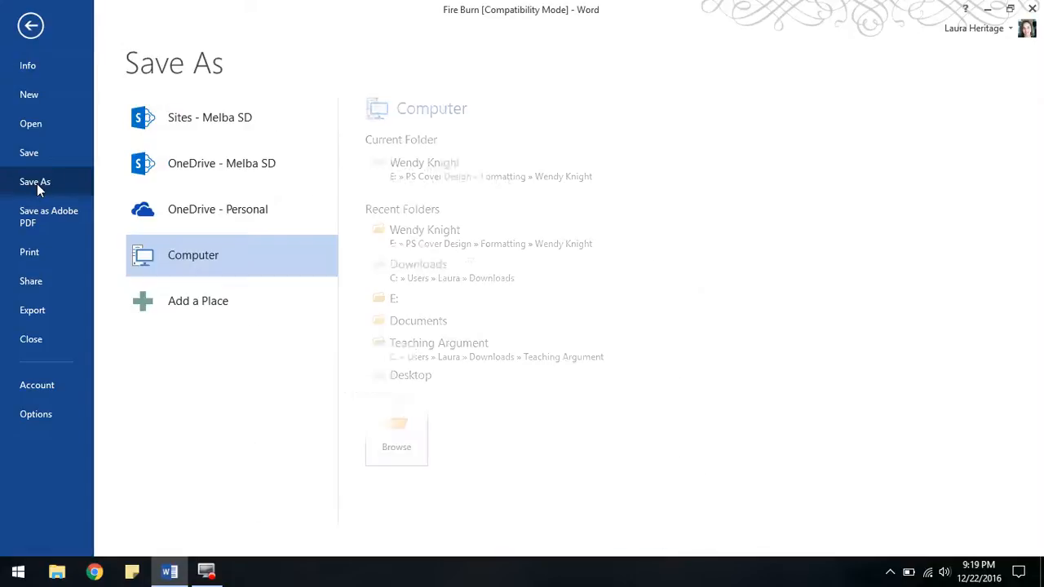
click(428, 186)
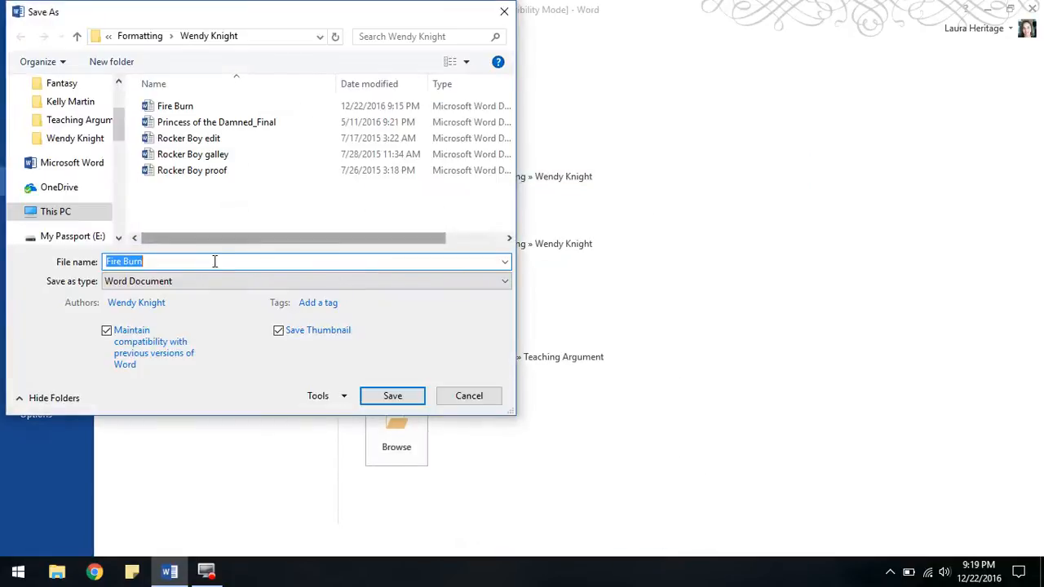
click(121, 261)
key(BackSpace)
text(S)
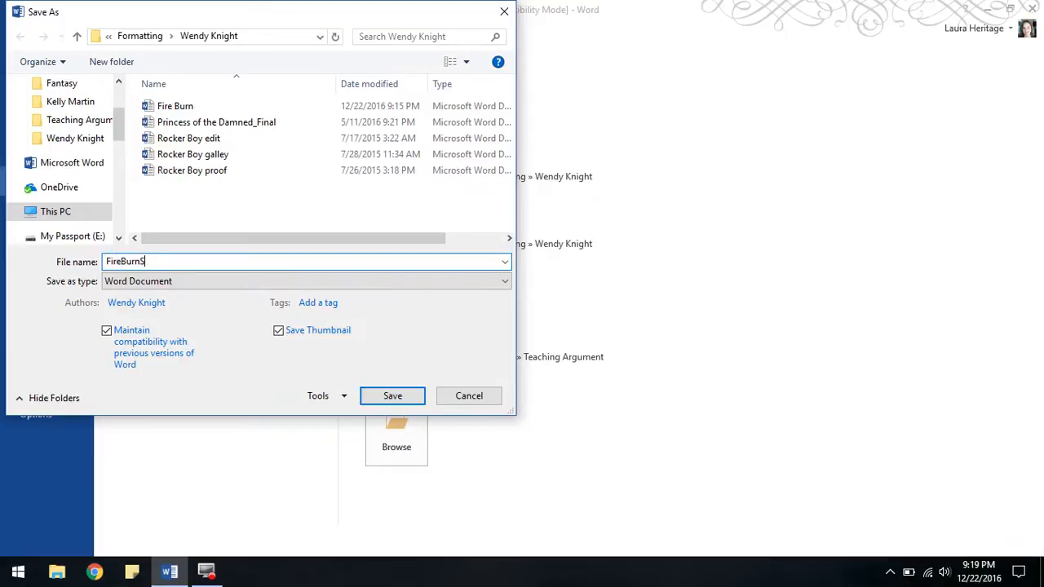
text(ma)
key(BackSpace)
text(mashwords)
click(243, 282)
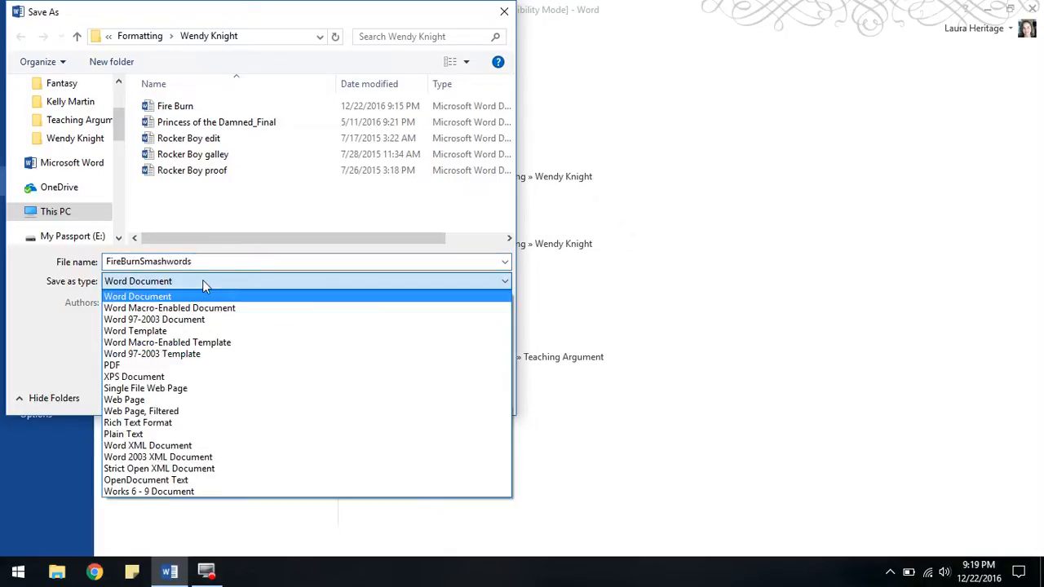
click(119, 321)
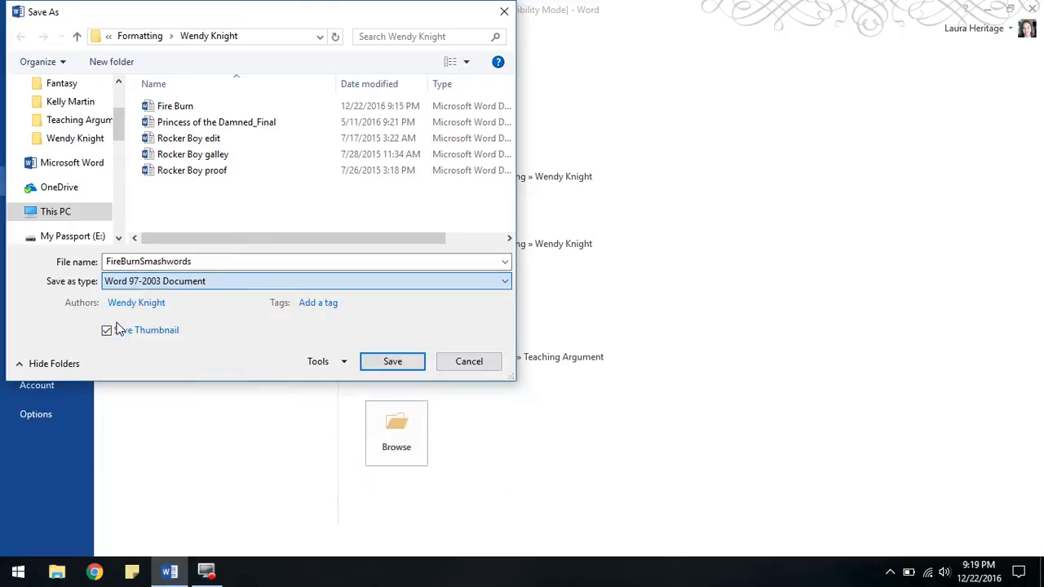
click(394, 362)
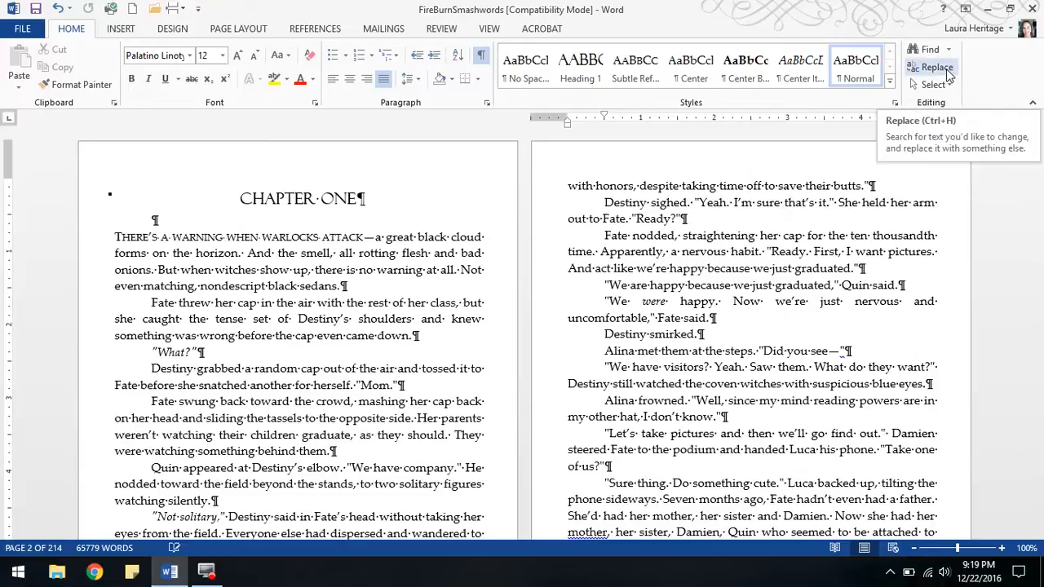
- Enable replacing straight quotes with smart quotes in both the AutoFormat and AutoFormat As You Type settings
click(23, 31)
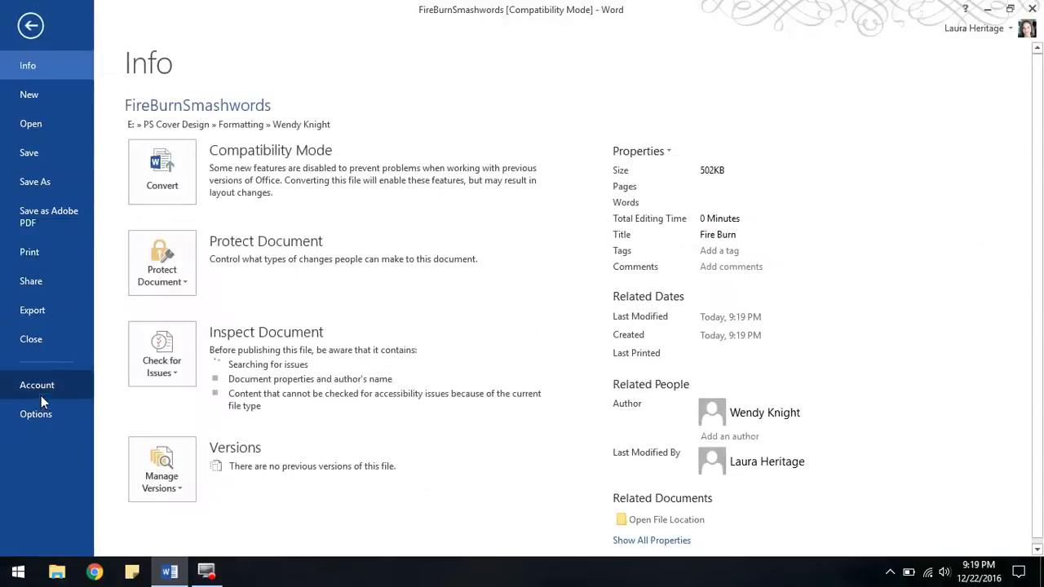
click(41, 415)
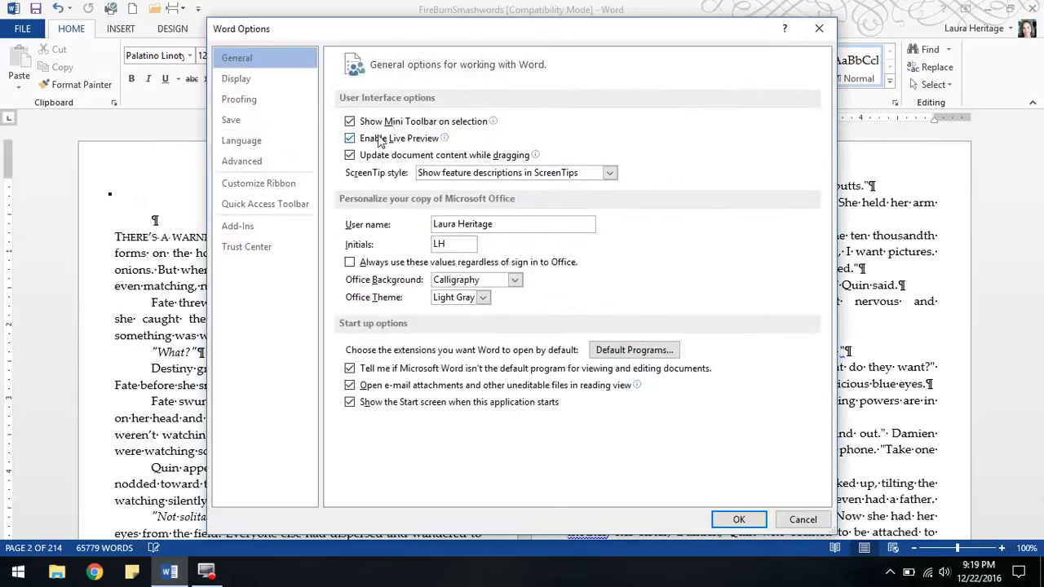
click(244, 99)
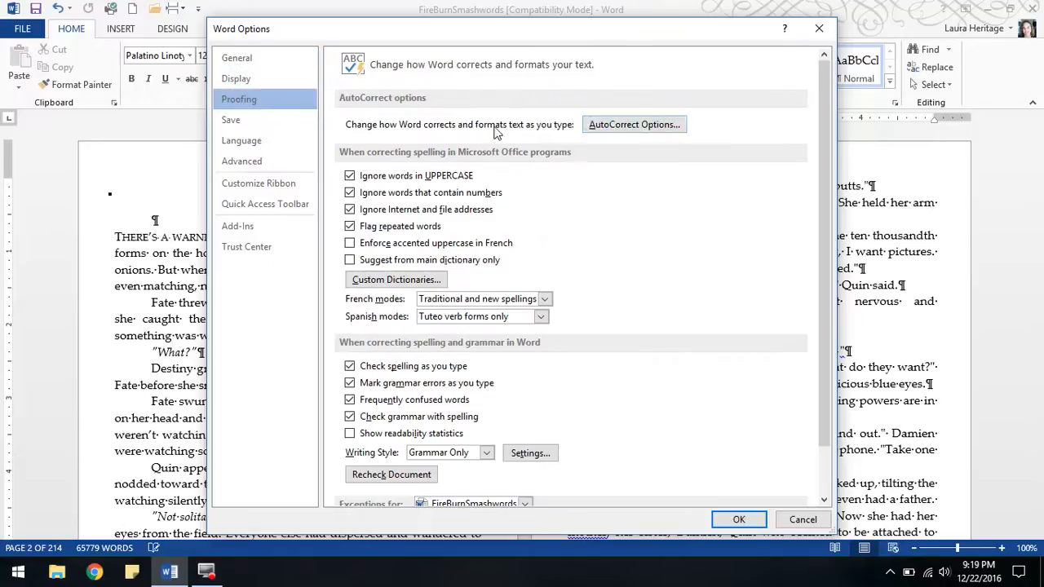
click(635, 123)
click(367, 206)
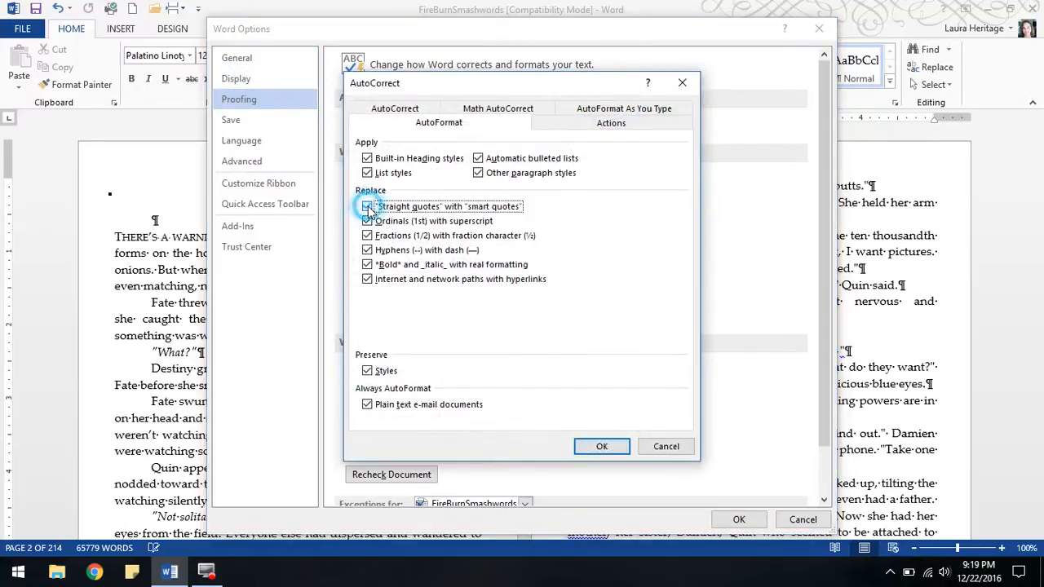
click(589, 111)
click(368, 159)
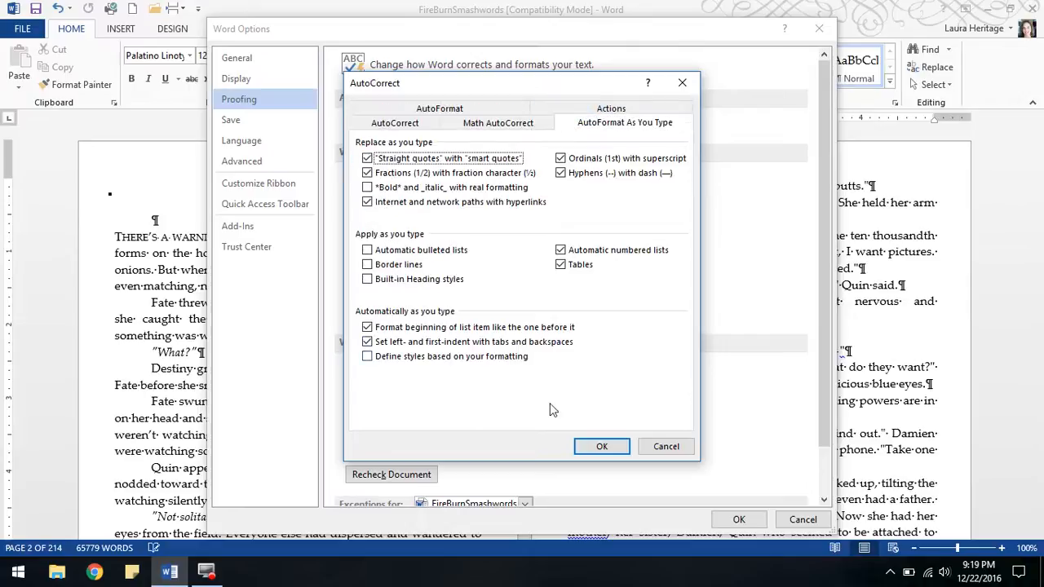
click(602, 446)
click(739, 519)
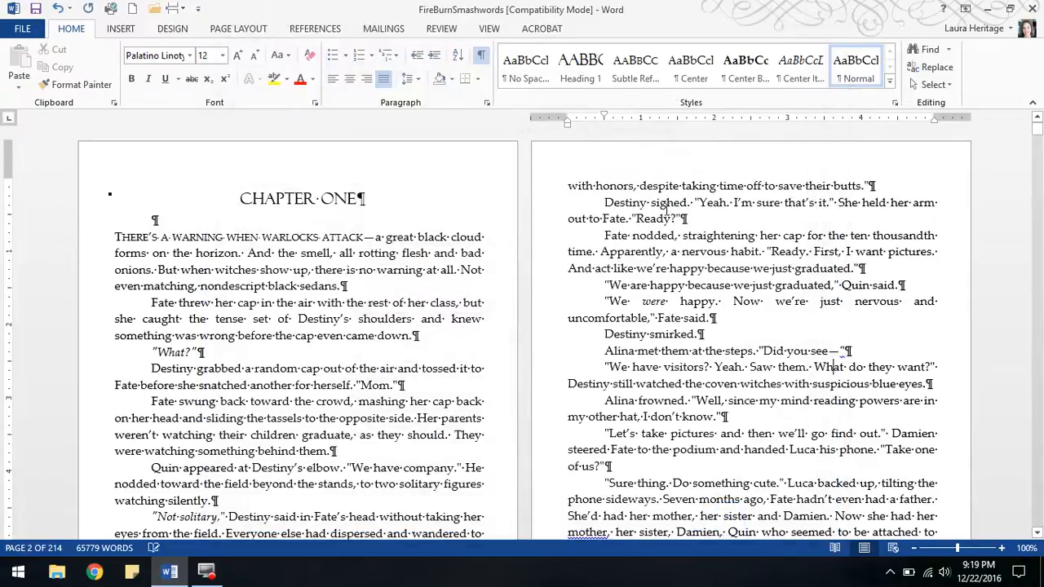
- Replace all straight double quotation marks with smart double quotation marks and check the mark after "Did you see—"
click(934, 67)
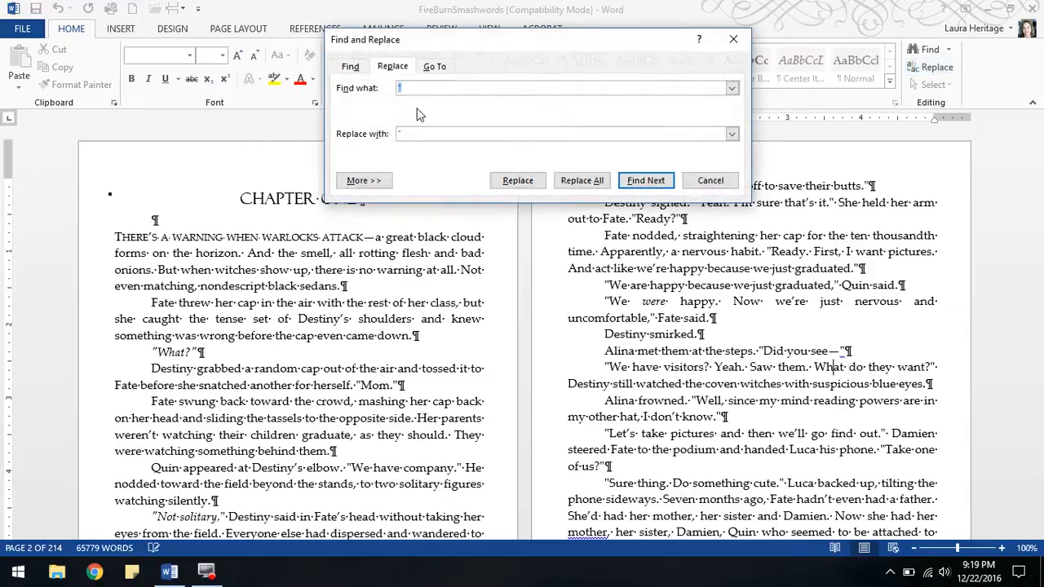
text(')
click(581, 180)
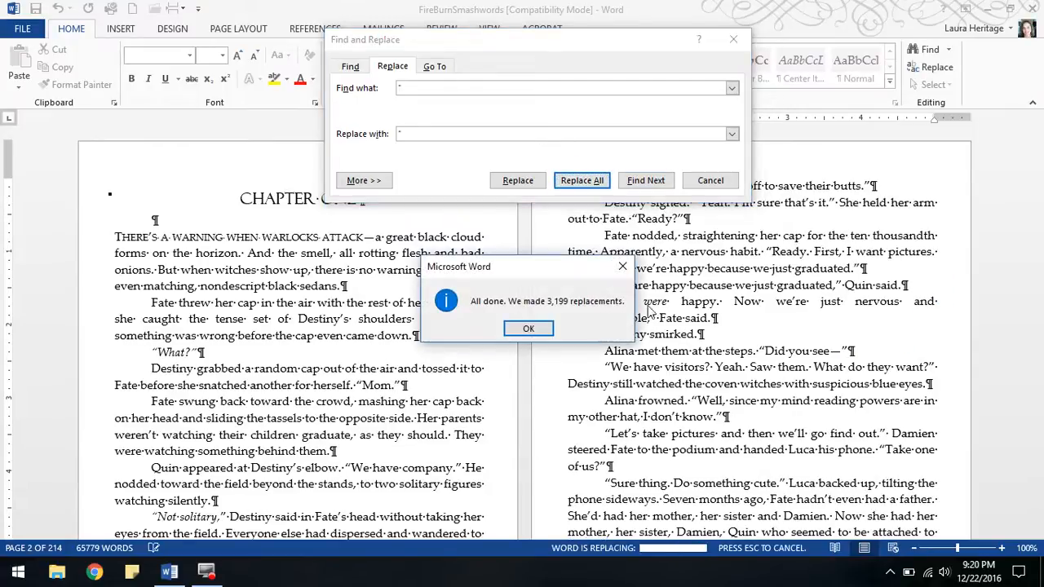
click(528, 328)
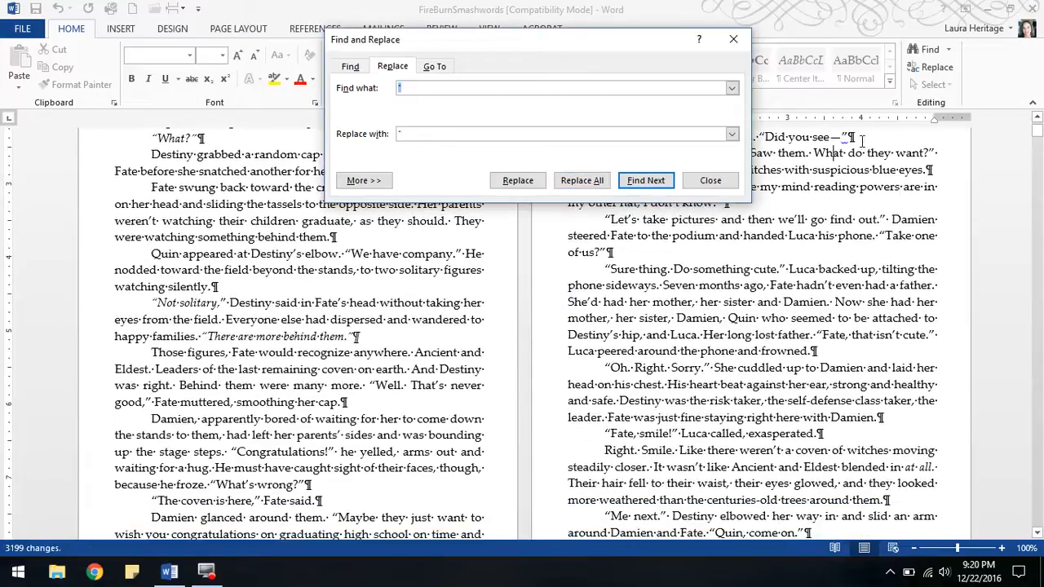
click(845, 137)
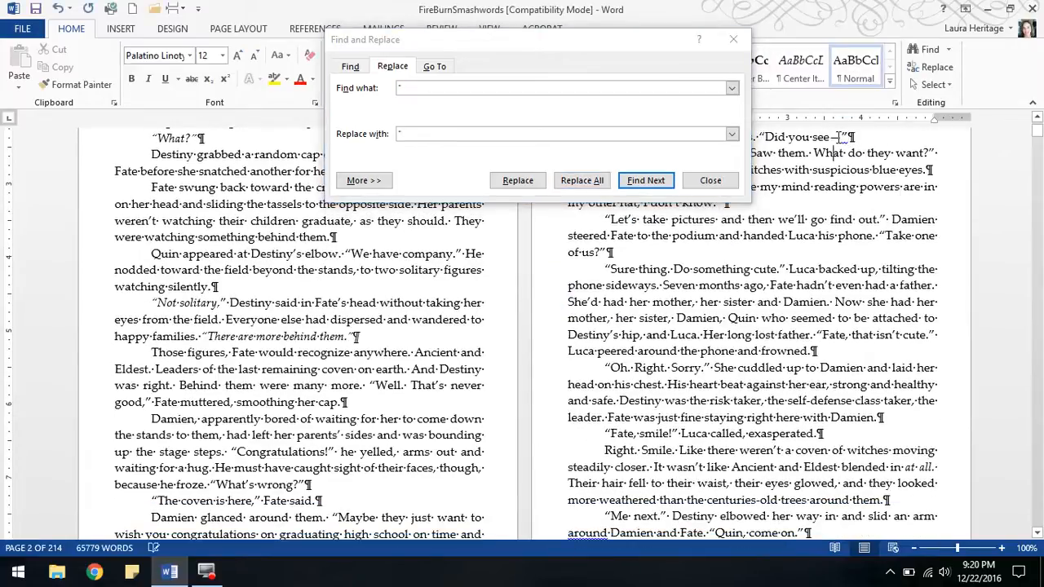
double_click(843, 136)
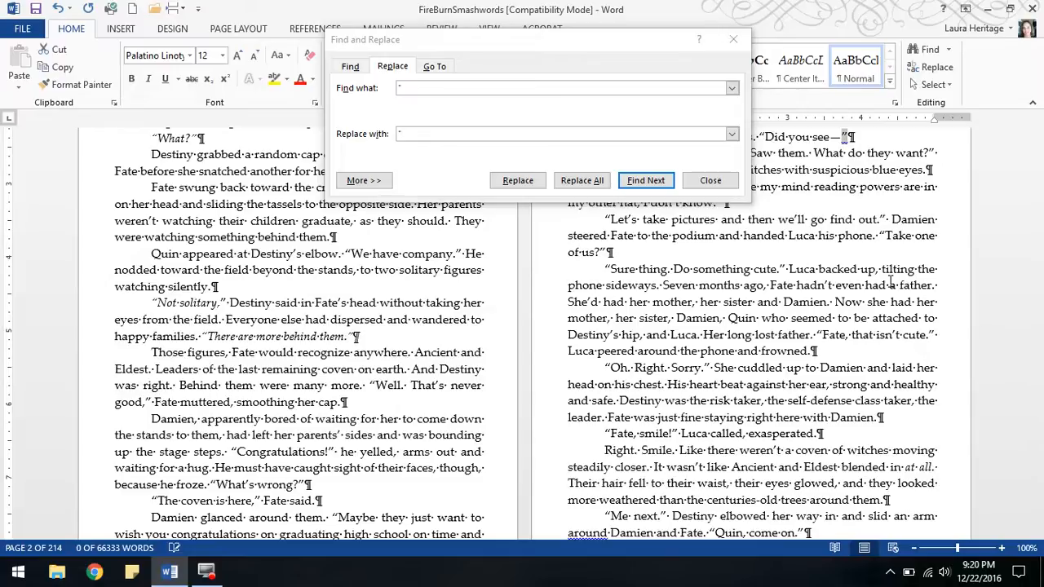
click(847, 137)
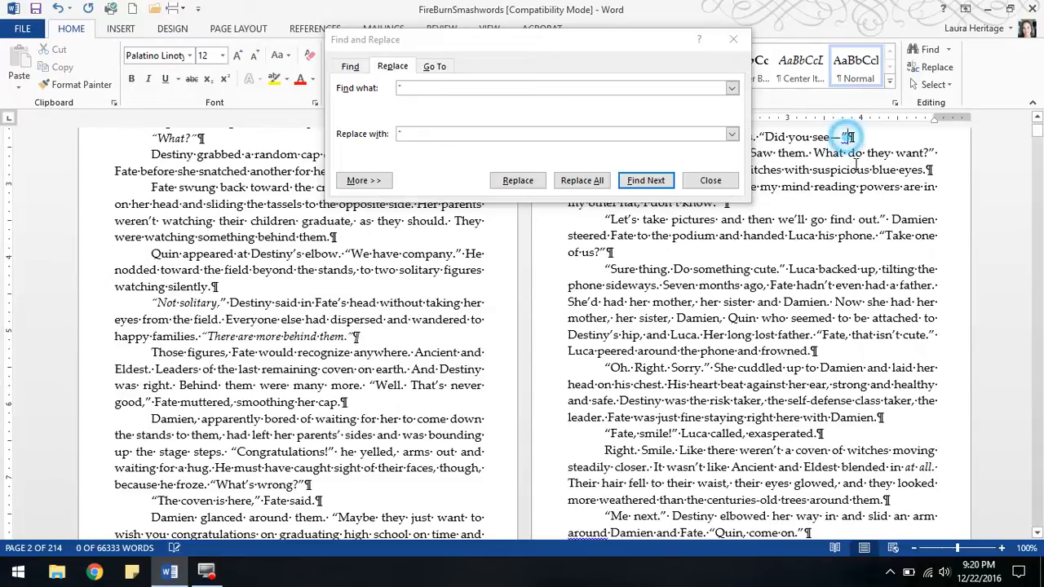
- Replace all straight single quotation marks in the document with smart single quotation marks and close Find and Replace
click(404, 88)
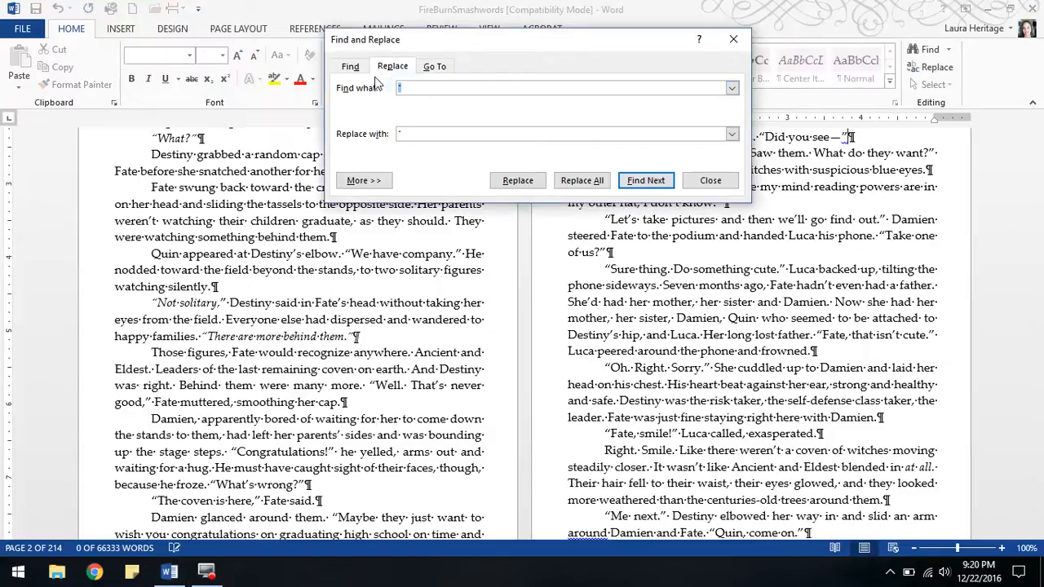
text(')
click(582, 180)
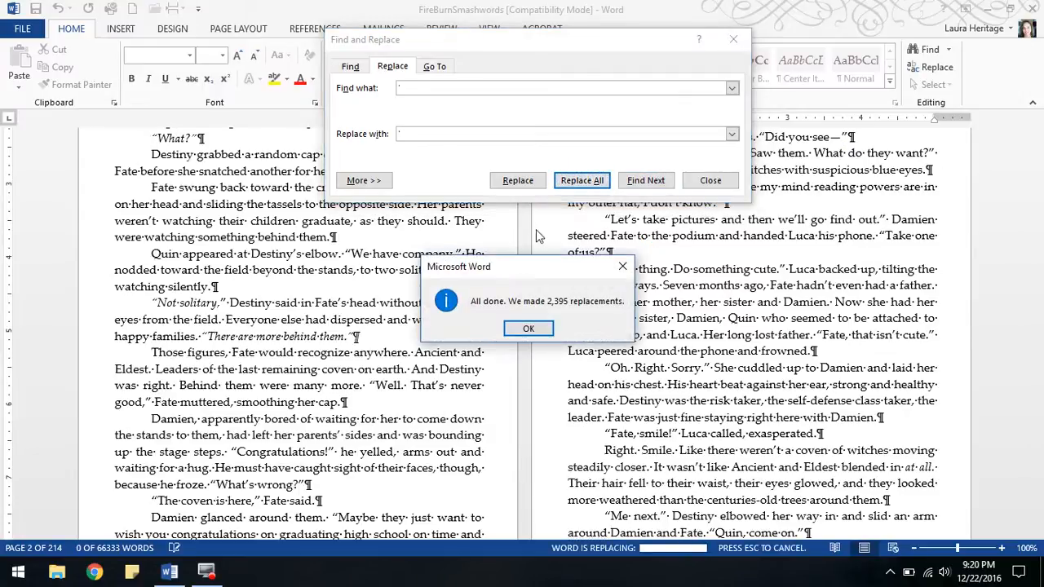
click(529, 328)
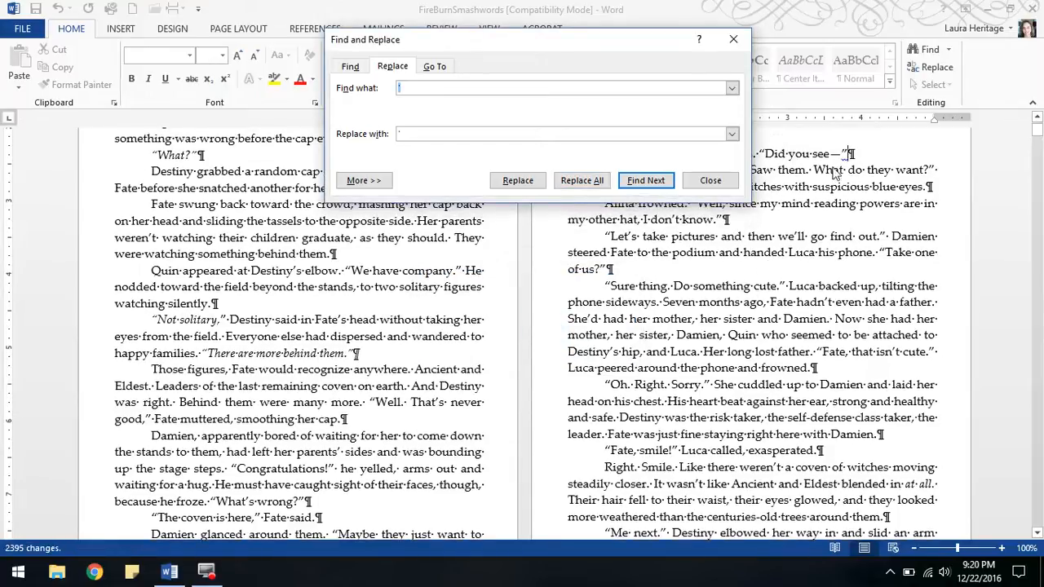
click(709, 181)
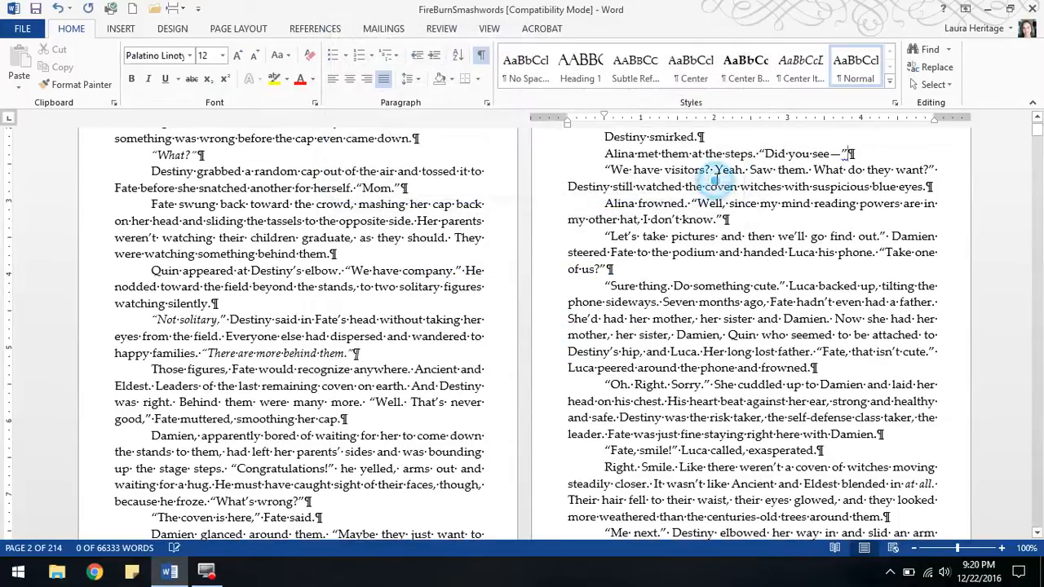
- Save the document in its current folder as a Word Document, replacing the existing Fire Burn file
click(23, 29)
click(37, 181)
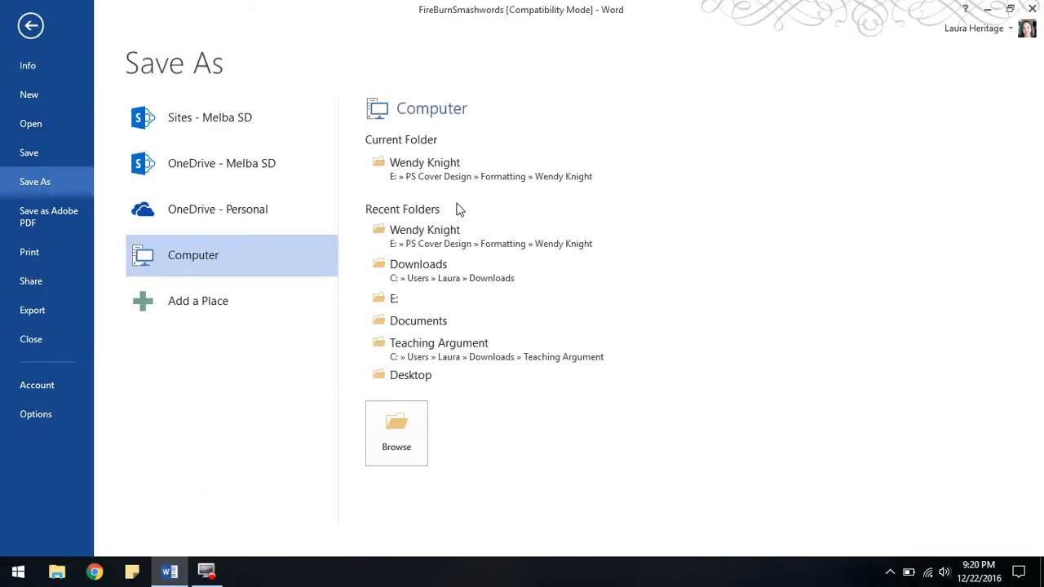
click(448, 172)
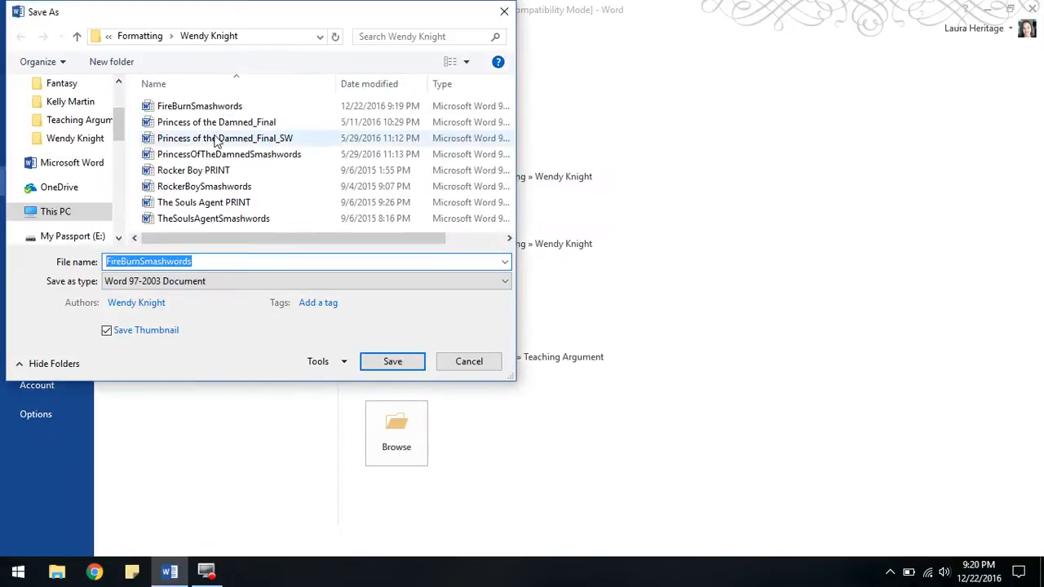
scroll(216, 142, right, 2)
click(233, 280)
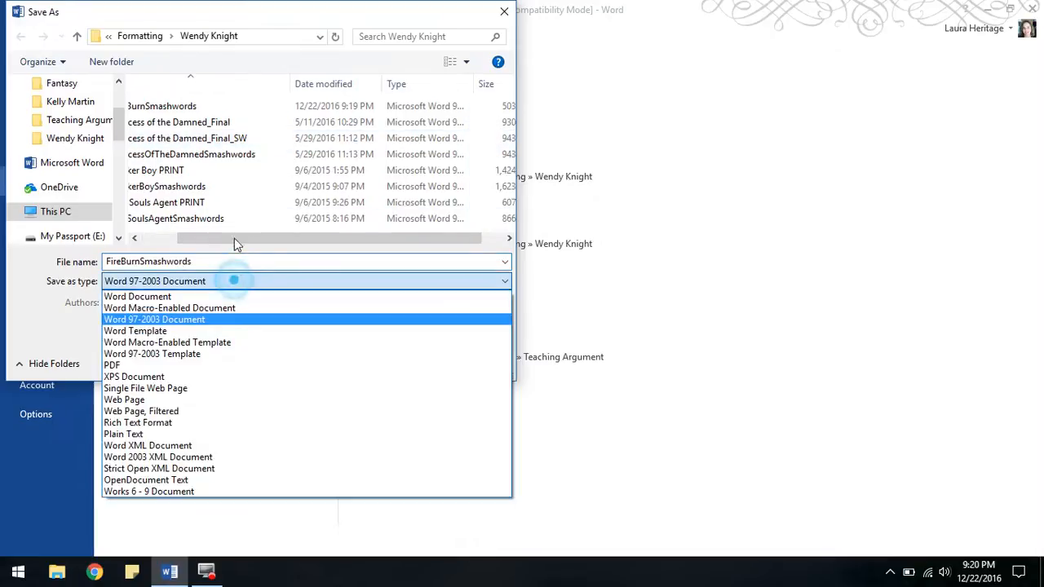
click(210, 297)
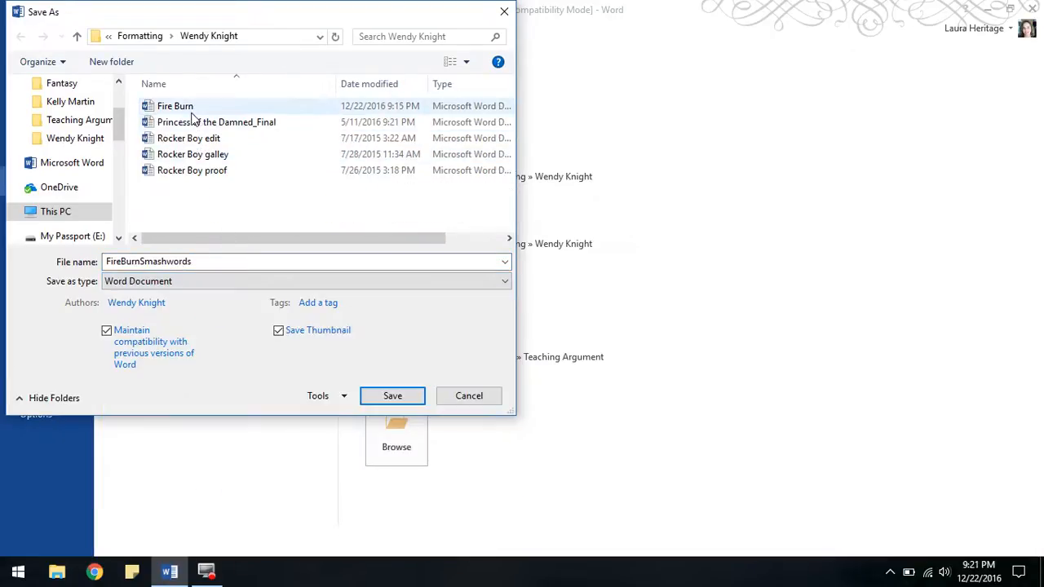
click(182, 107)
click(389, 398)
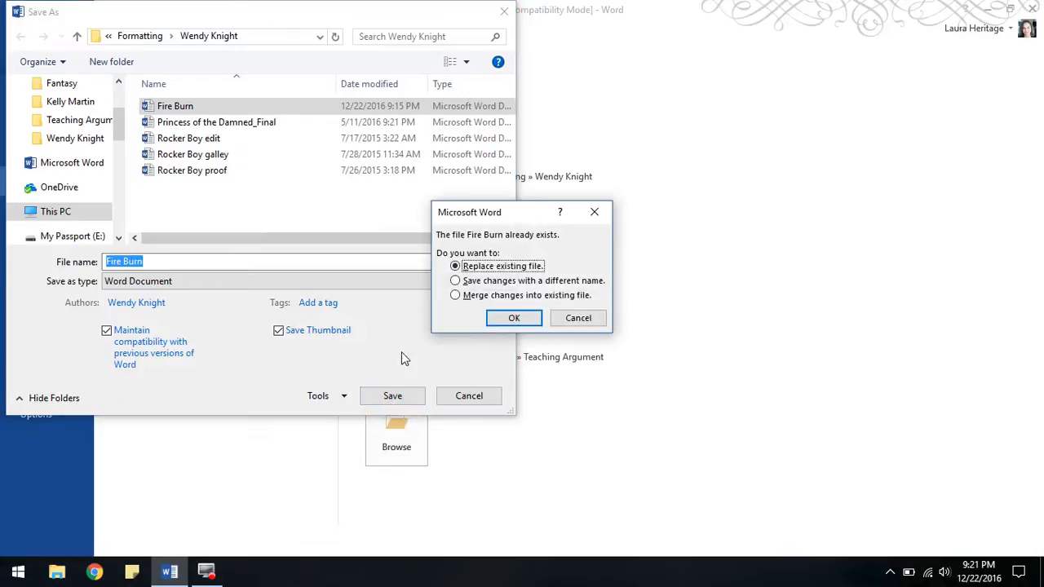
click(528, 318)
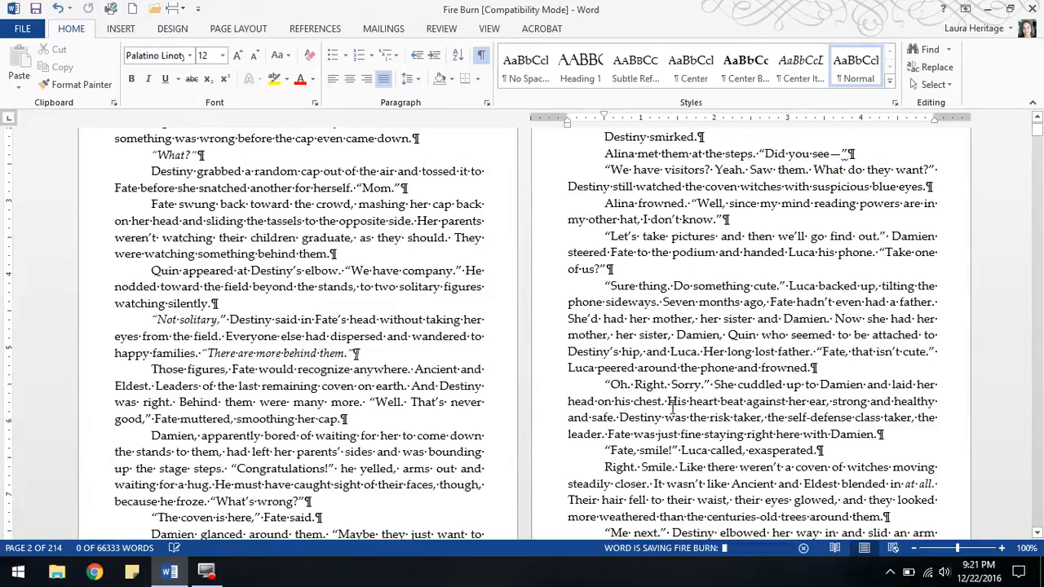
- Switch to File Explorer and open the copyright page document from the PS Cover Design folder on the My Passport (E:) drive
scroll(673, 434, up, 5)
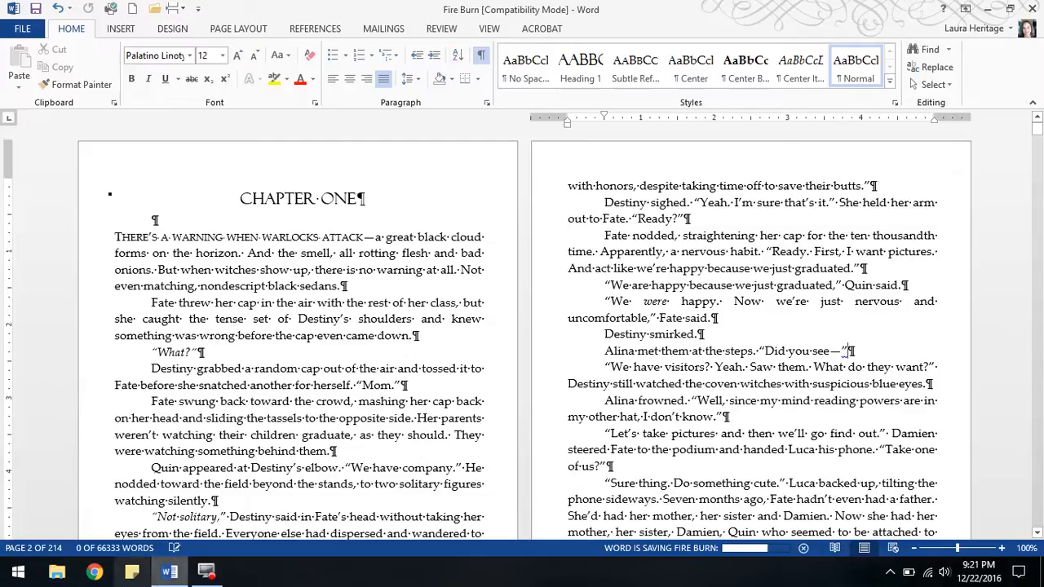
click(58, 573)
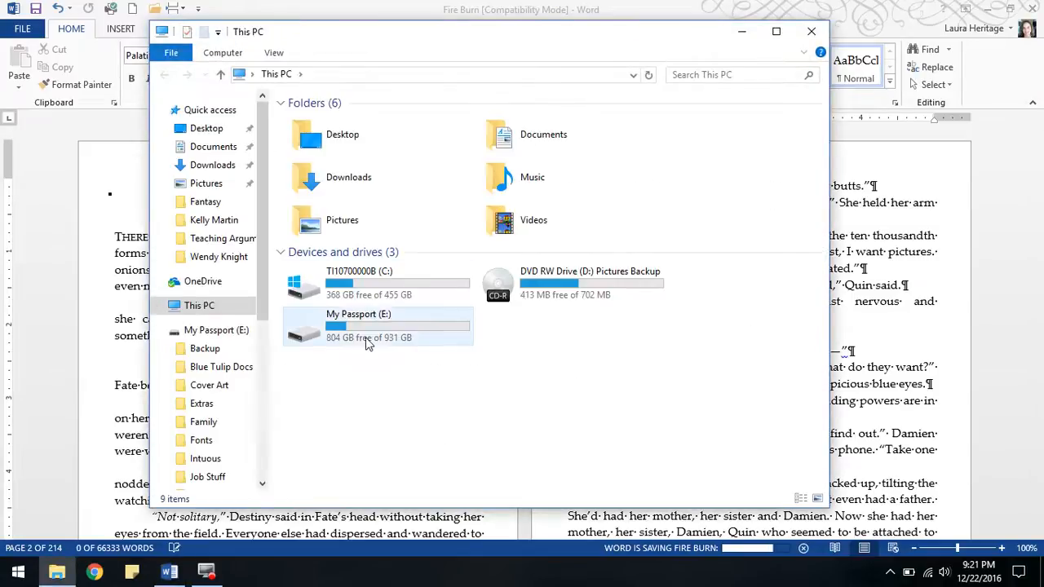
click(366, 341)
double_click(365, 341)
double_click(320, 135)
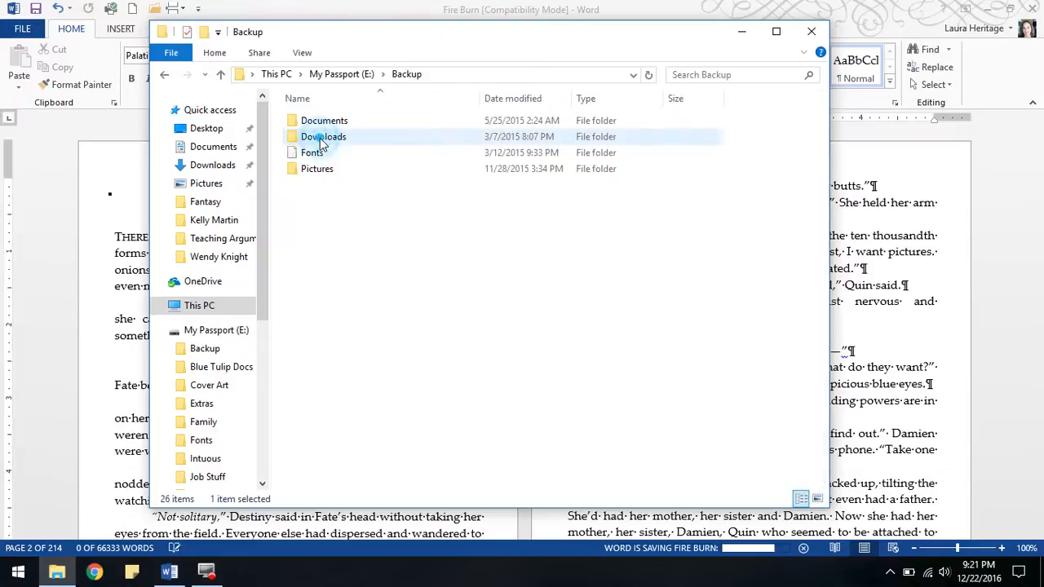
double_click(314, 122)
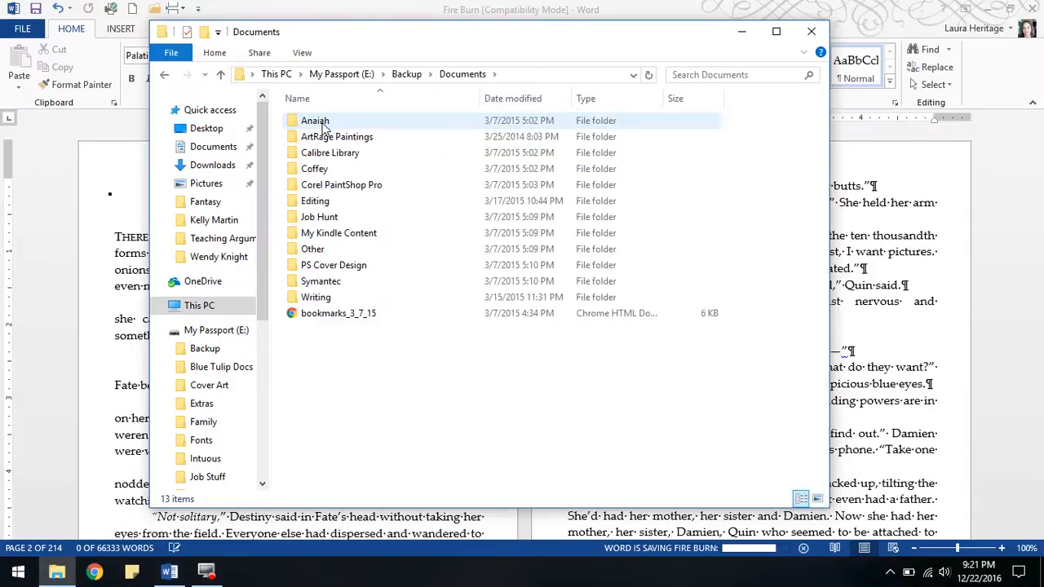
double_click(323, 264)
click(337, 156)
double_click(339, 161)
click(339, 139)
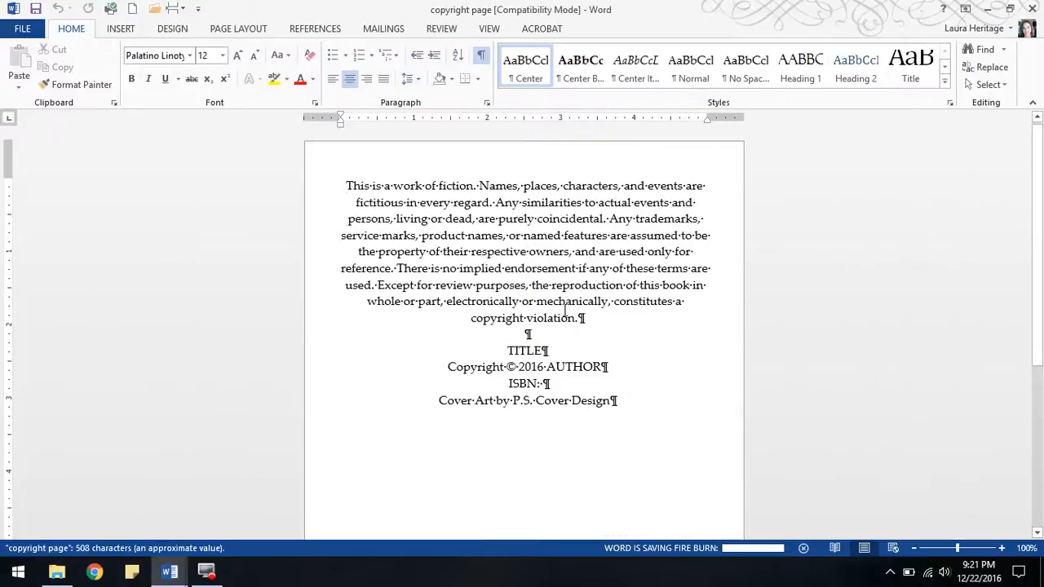
- Copy the entire copyright page text, from "This is a work of fiction" to the cover art credit, and return to the Fire Burn document
drag(346, 181, 641, 411)
key(ctrl+c)
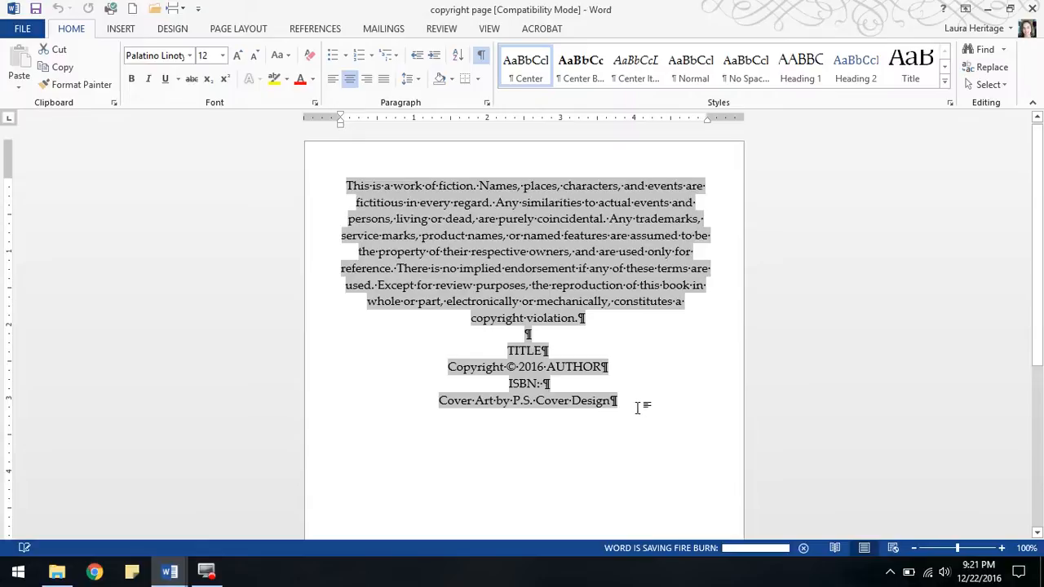
click(167, 574)
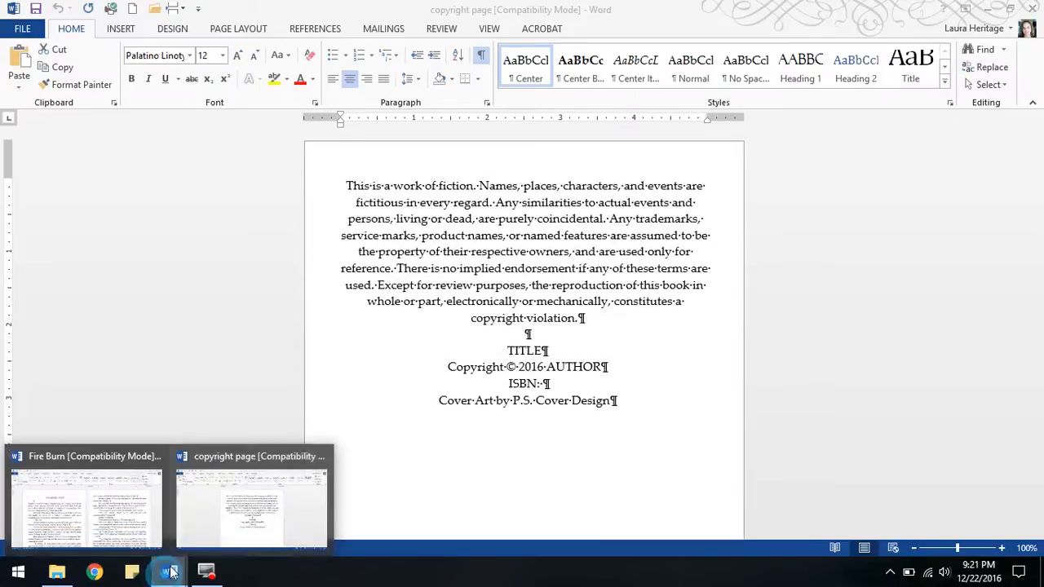
click(71, 514)
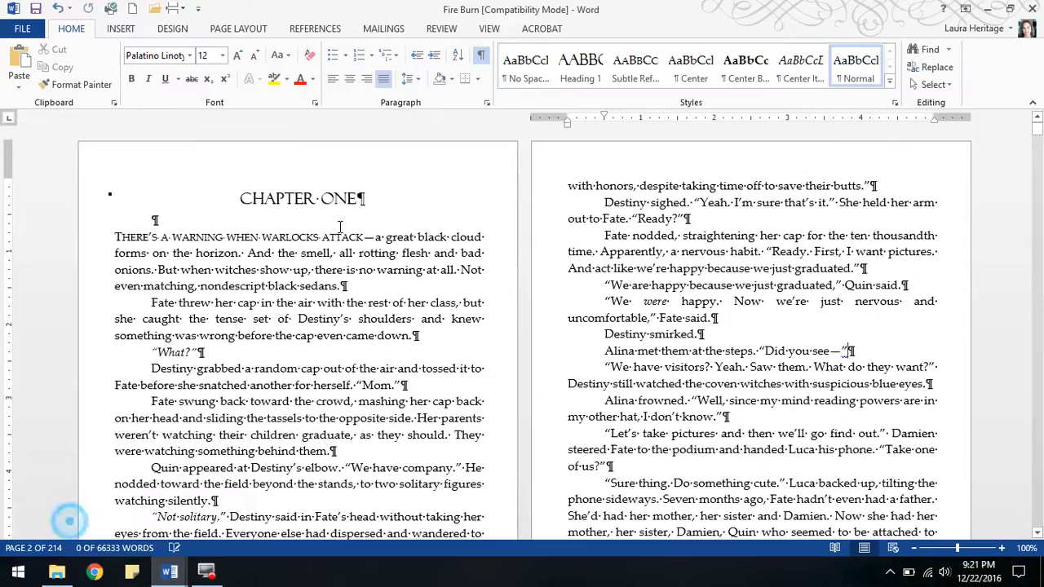
- Insert a page break before the CHAPTER ONE heading and paste the copyright text on the blank page ahead of it
click(242, 198)
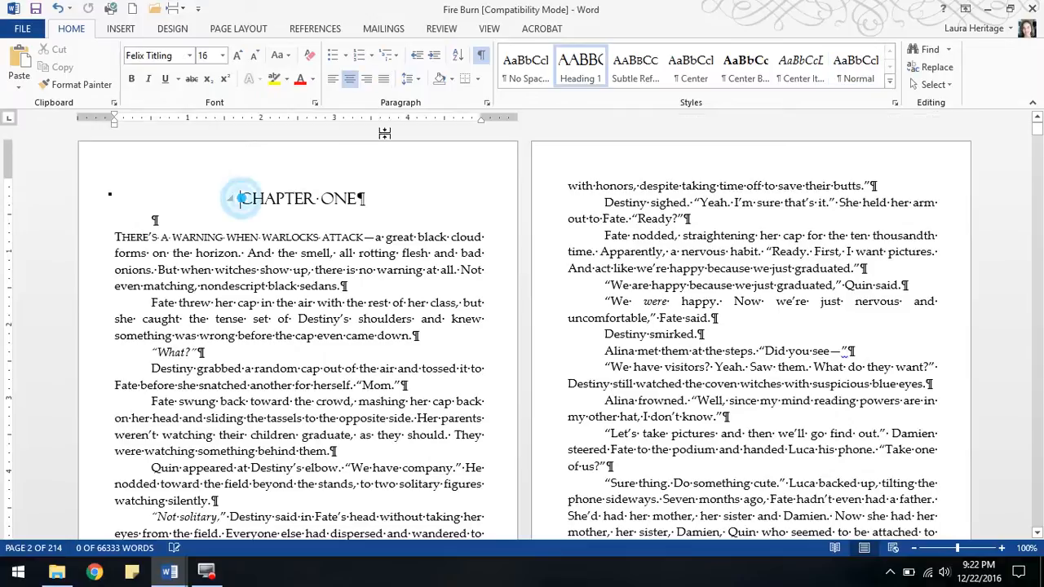
click(177, 9)
click(232, 58)
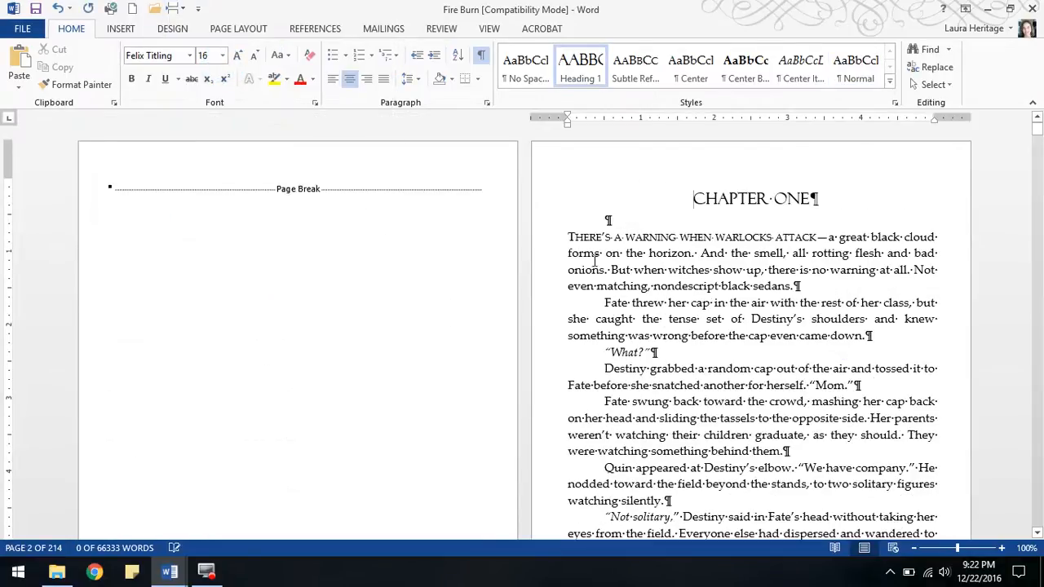
click(113, 187)
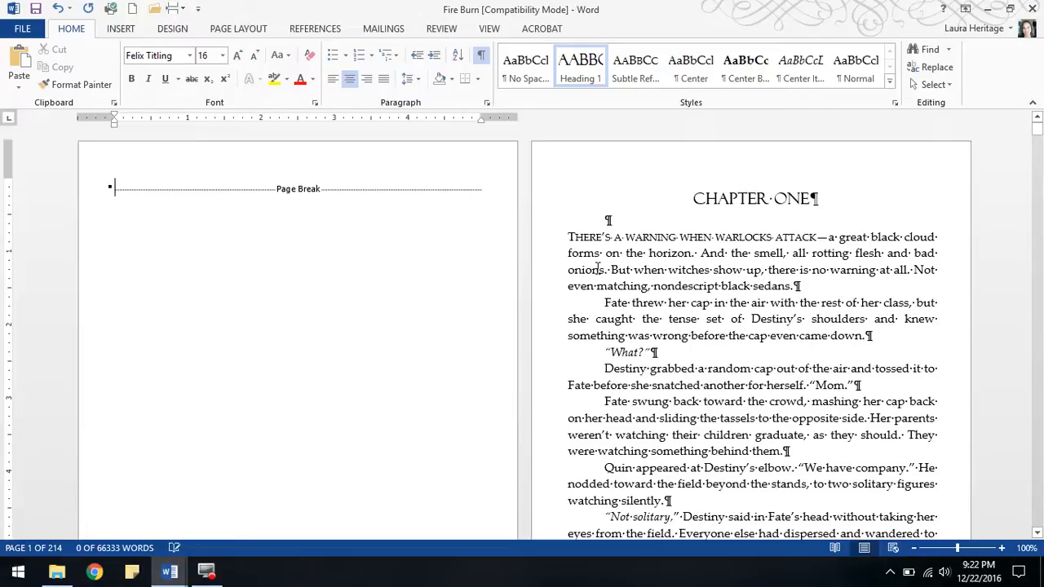
key(ctrl+v)
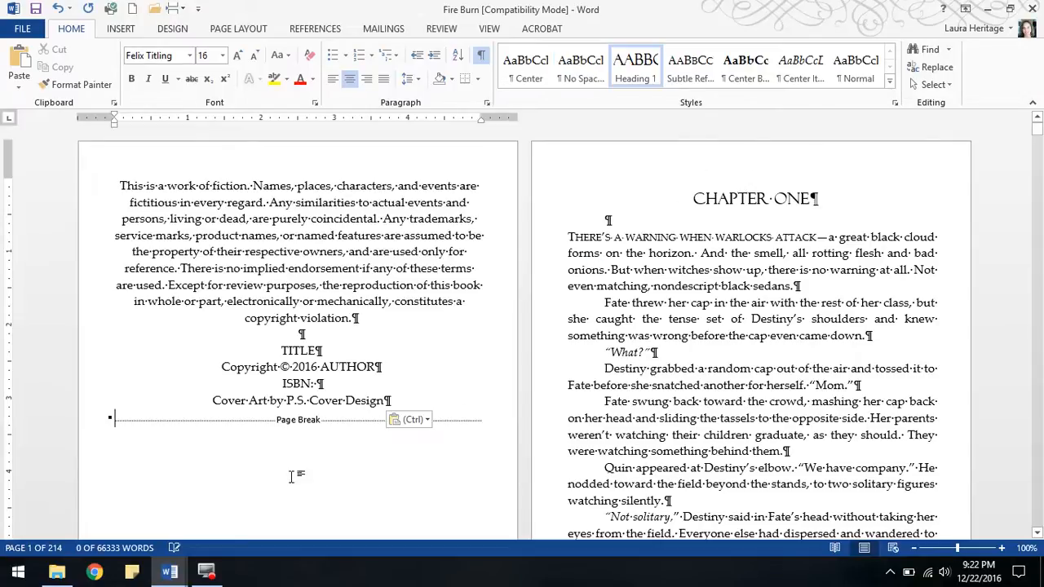
- Replace the TITLE placeholder on the copyright page with FIRE BURN
drag(278, 351, 318, 354)
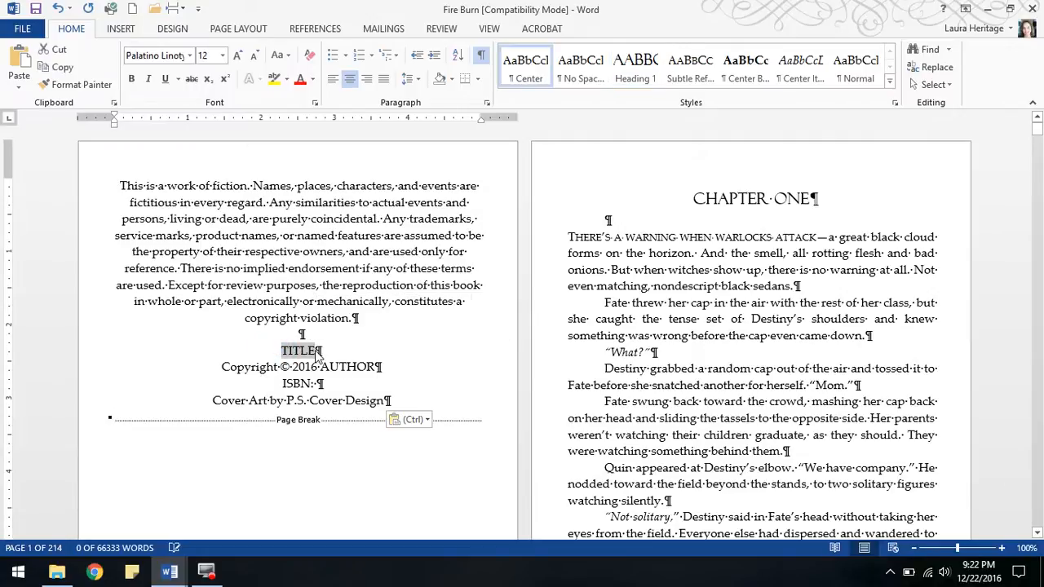
text(Fi)
key(BackSpace)
text(IR)
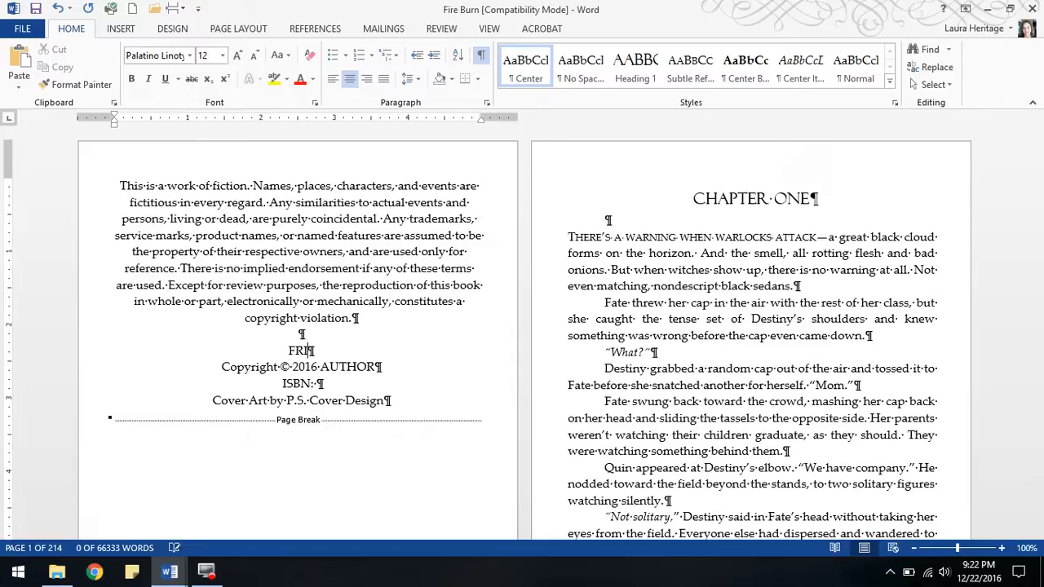
key(BackSpace)
key(BackSpace)
text(IRE BURN)
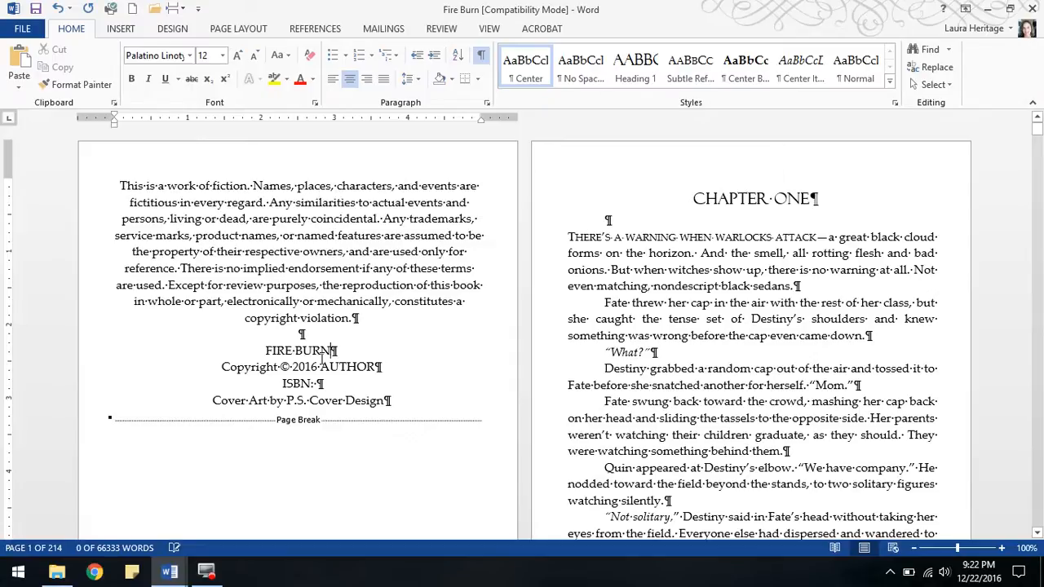
- Replace the AUTHOR placeholder with the author's full name in capitals and change the copyright year to 2017
drag(321, 367, 376, 370)
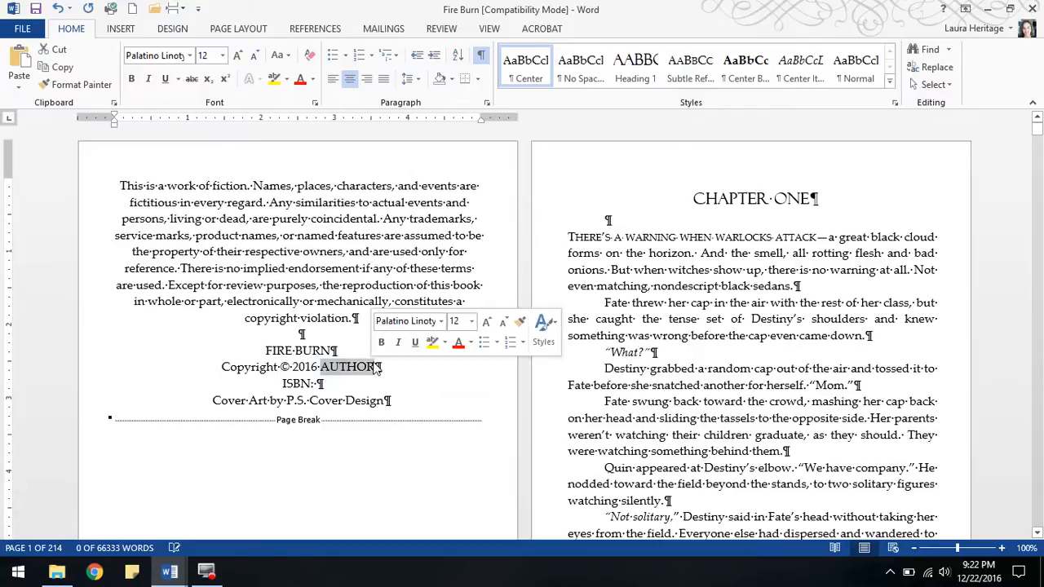
text(WENDY K)
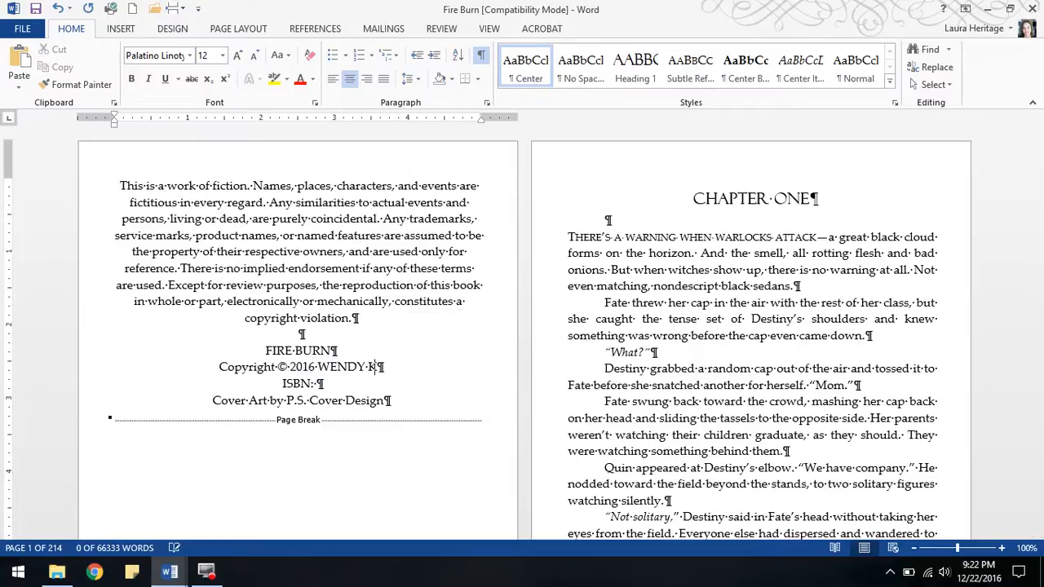
text(NIGHT)
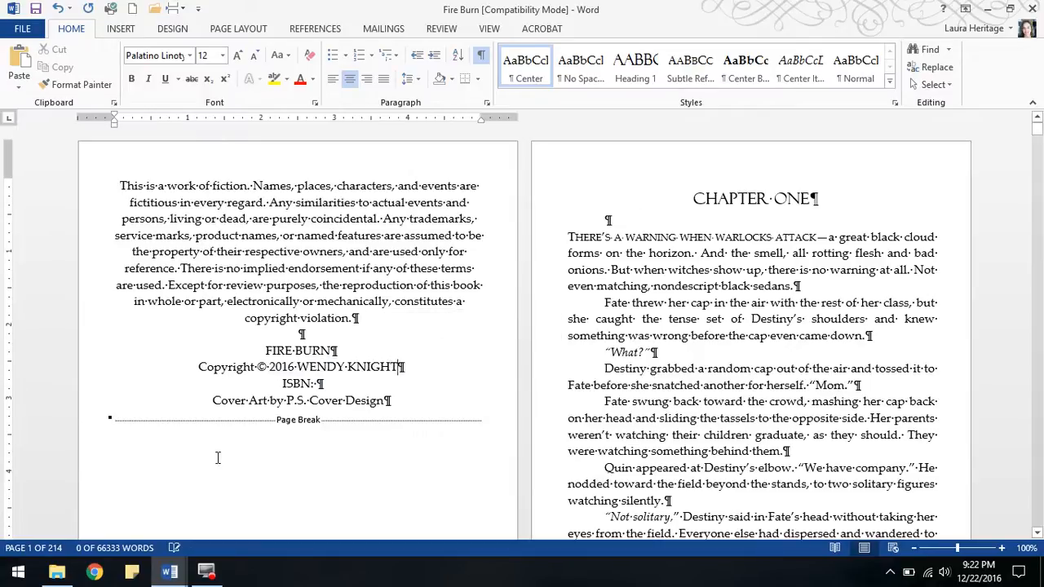
click(287, 367)
key(Delete)
text(7)
click(317, 383)
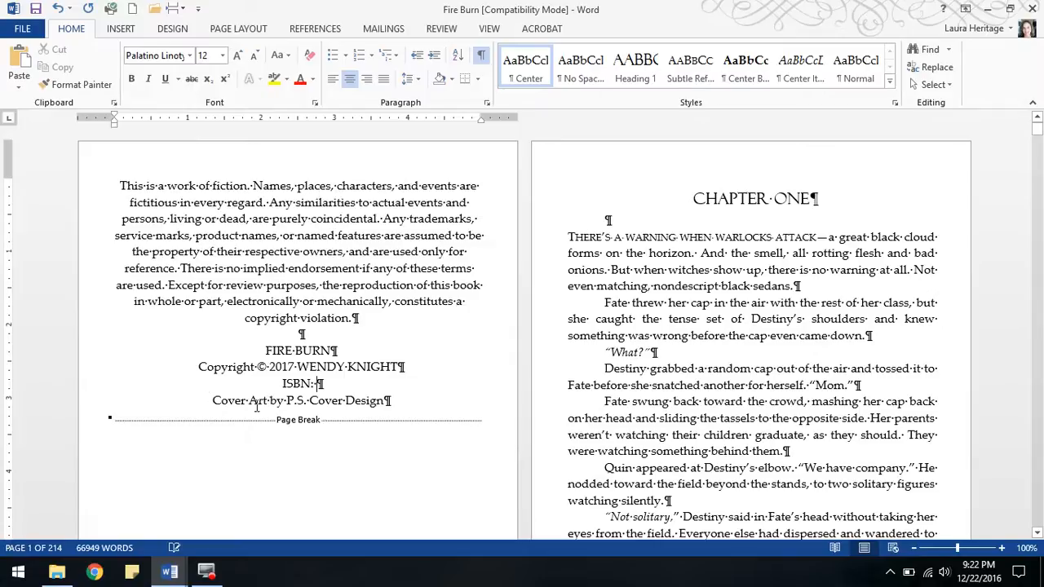
- Add two blank lines above the copyright text at the start of the first page
click(111, 182)
key(Return)
key(Return)
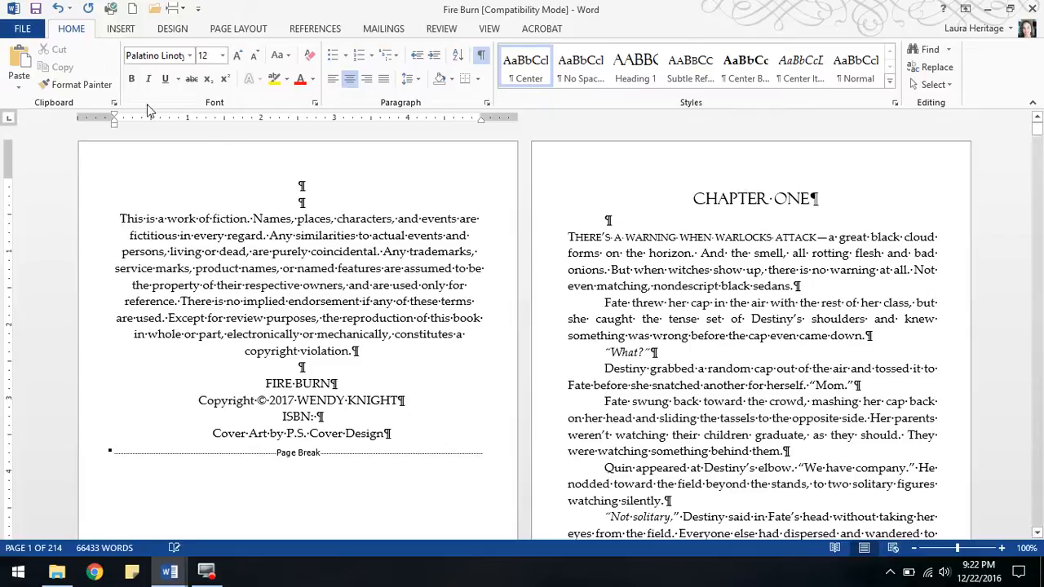
- Try inserting the alice cover from the PreMade folder in Cover Art above the copyright text, then undo the insertion
click(123, 30)
click(140, 66)
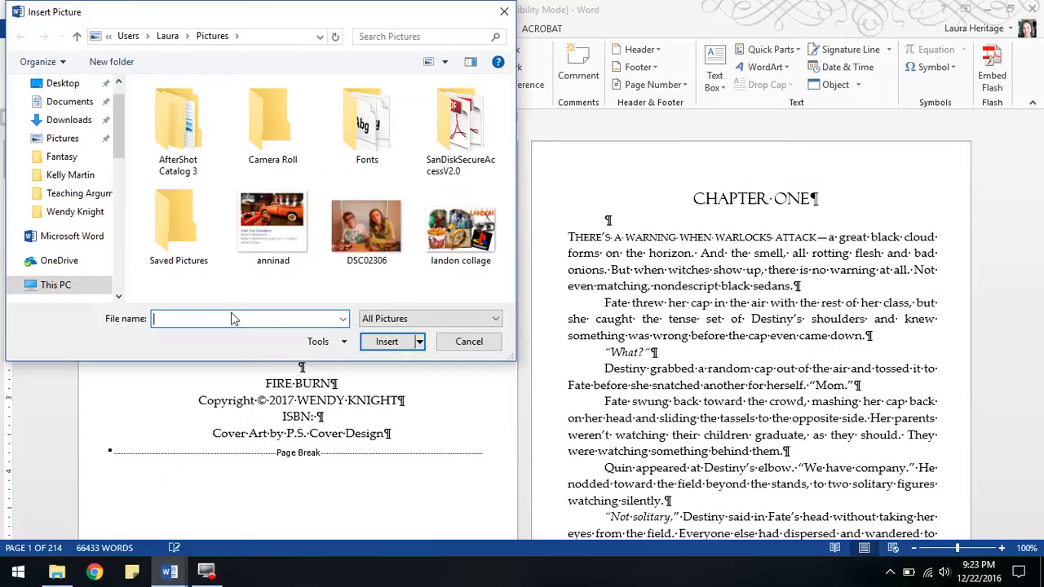
drag(121, 147, 120, 194)
click(72, 194)
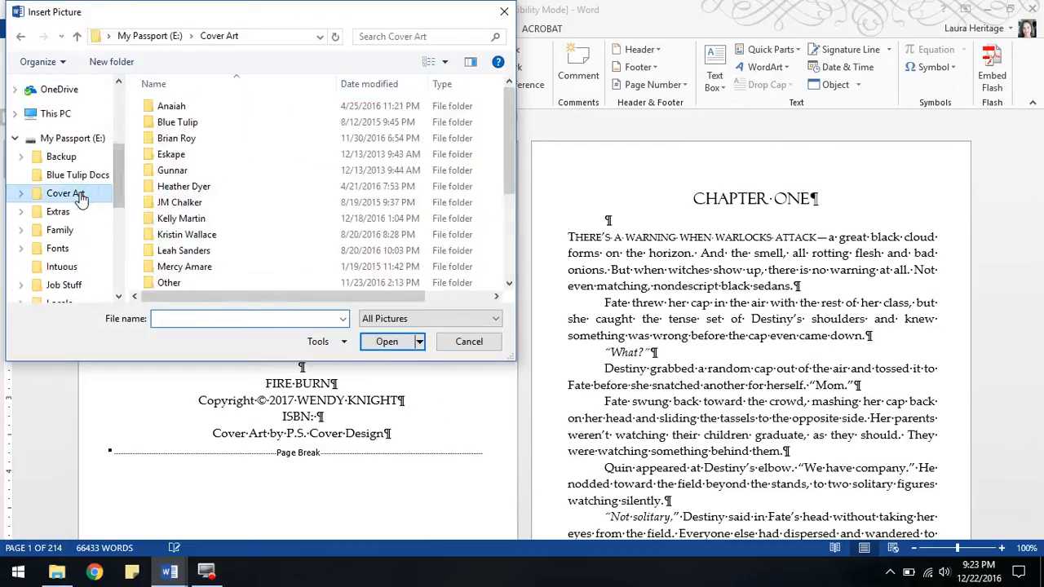
scroll(227, 137, down, 3)
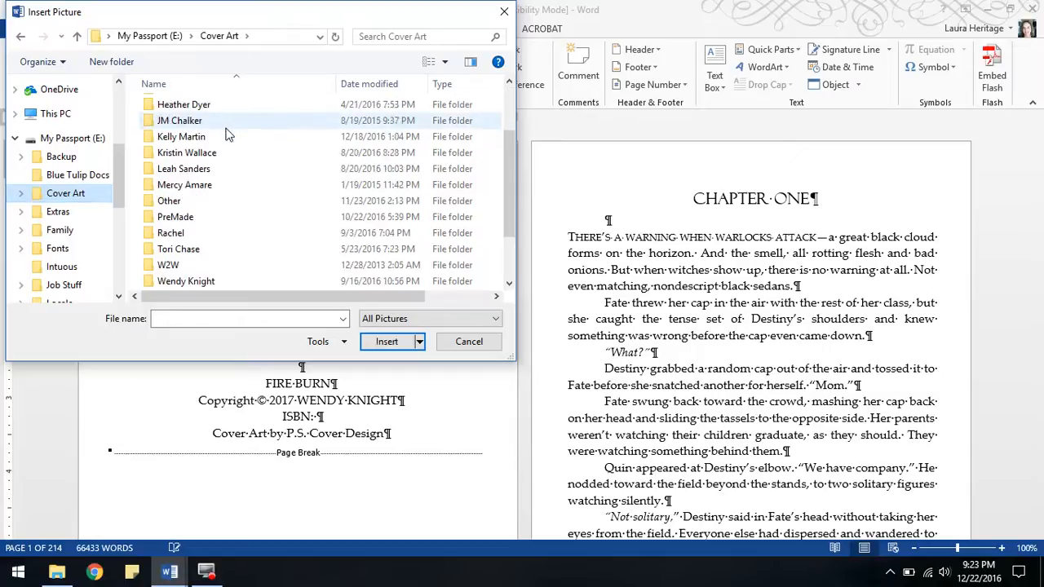
click(196, 170)
double_click(196, 171)
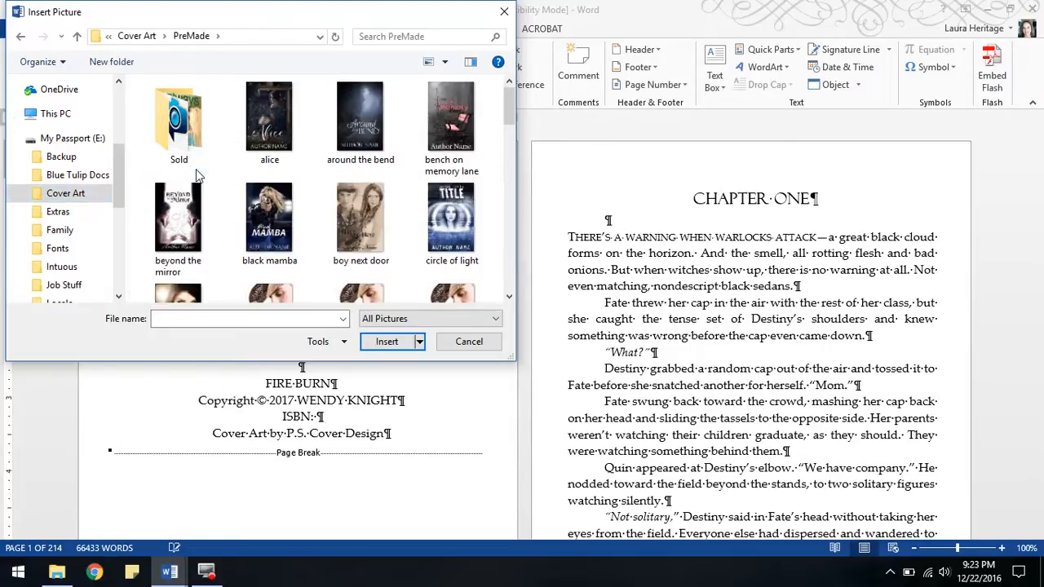
click(269, 119)
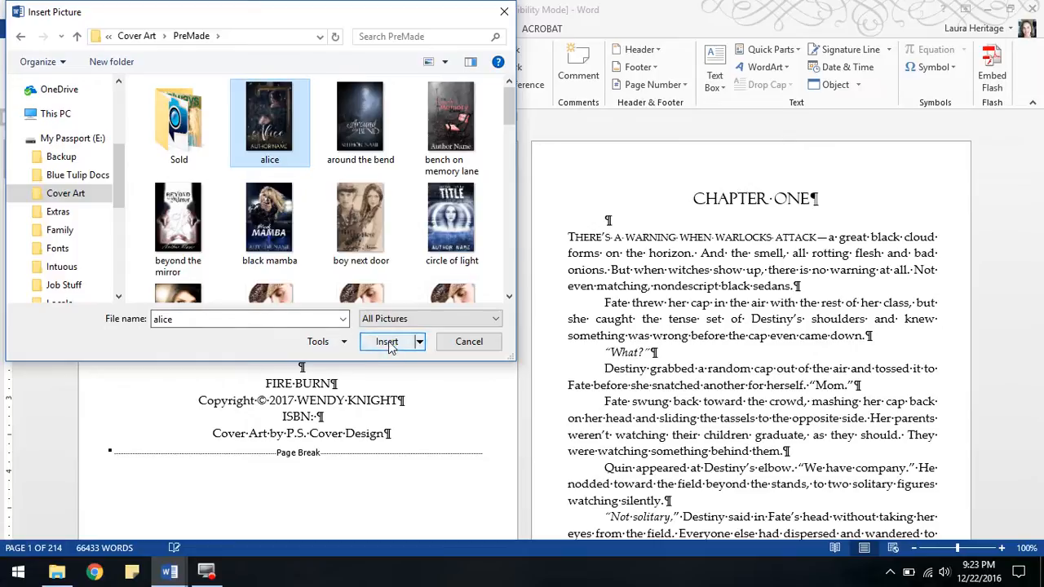
click(387, 341)
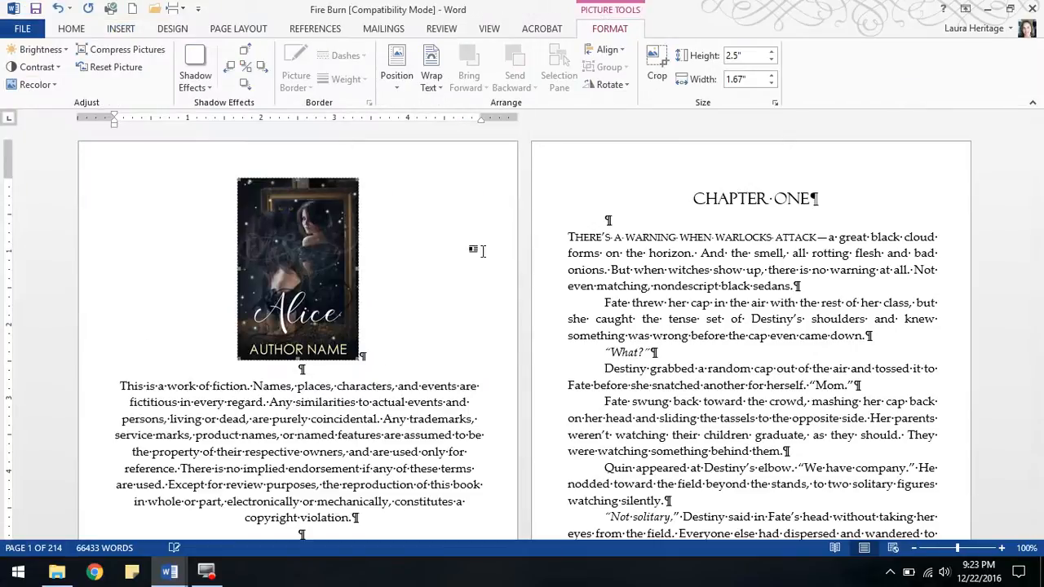
click(58, 8)
- Try inserting the nevermore cover from the PreMade folder above the copyright text, then undo the insertion
click(121, 28)
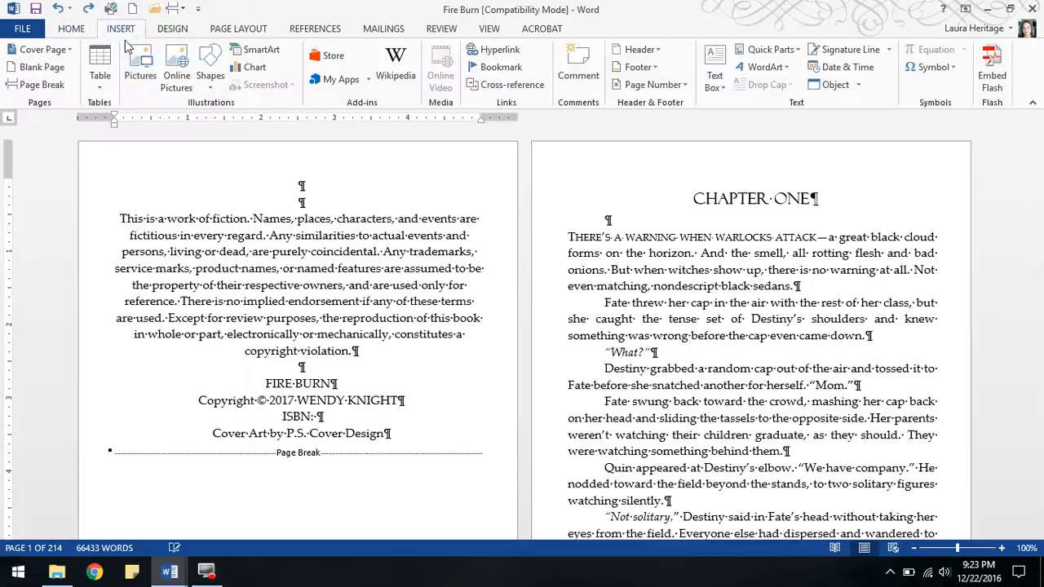
click(136, 62)
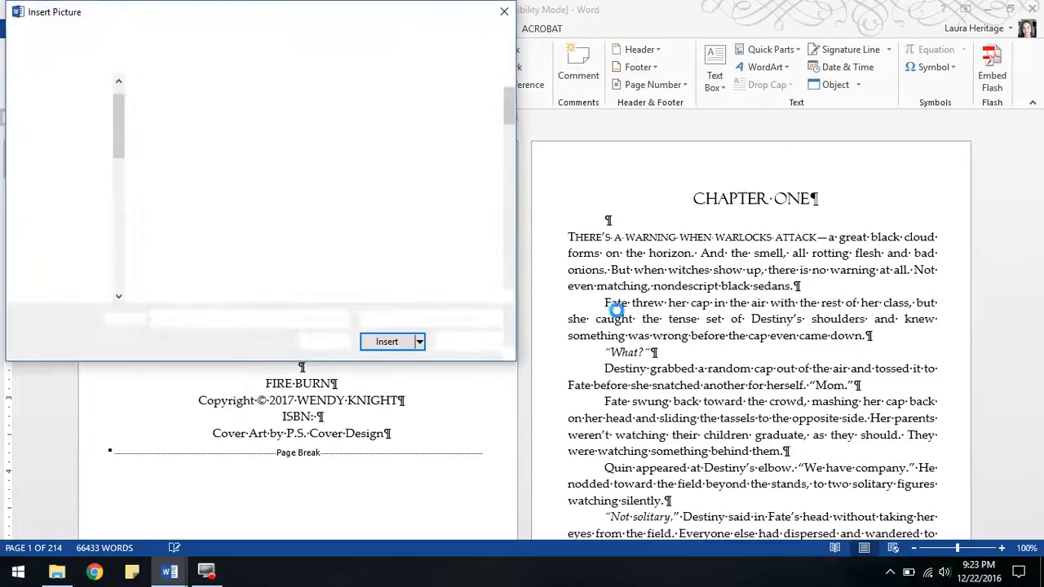
scroll(457, 196, down, 3)
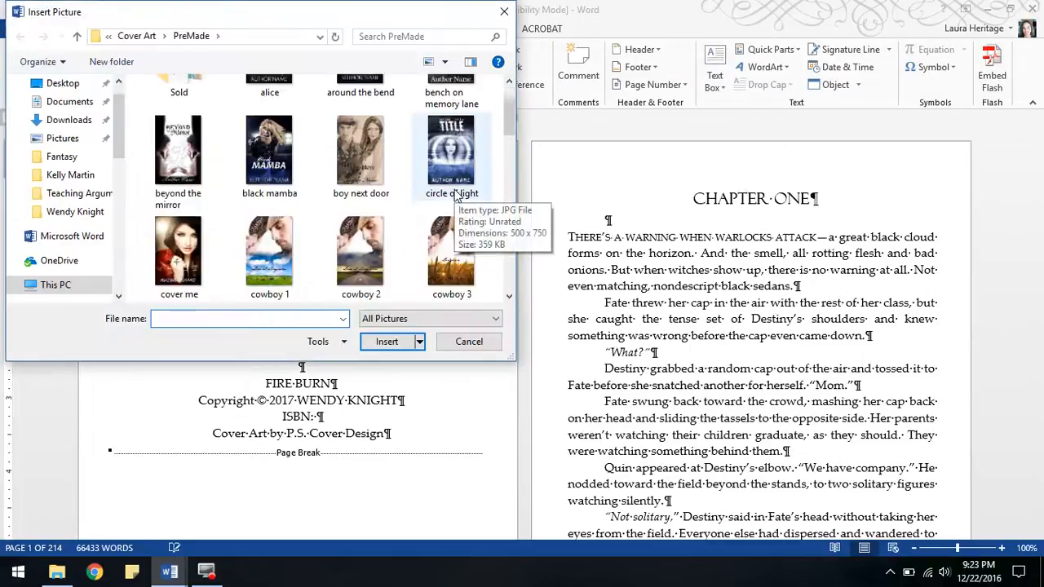
scroll(463, 197, down, 2)
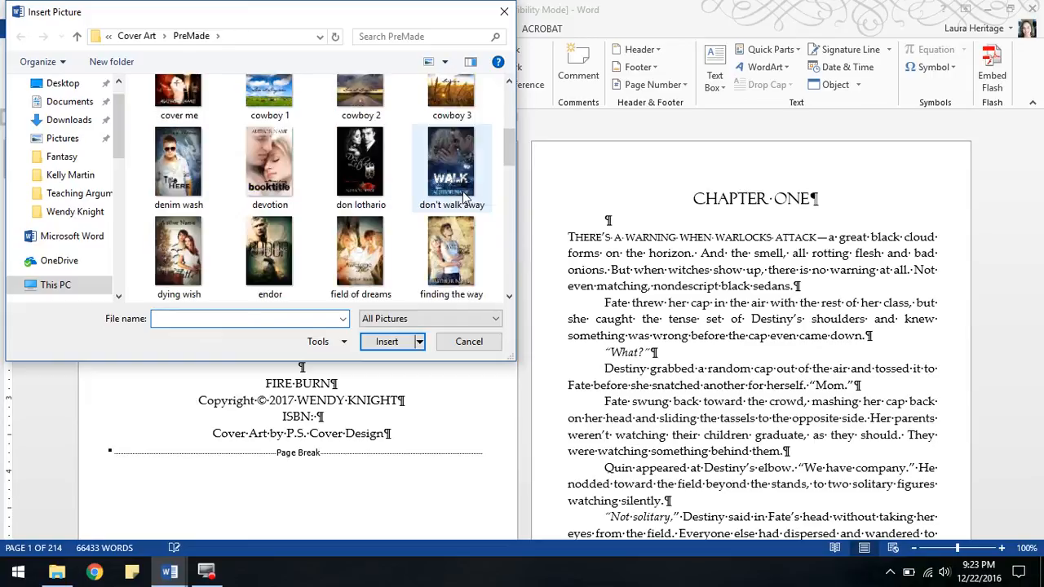
scroll(464, 197, down, 3)
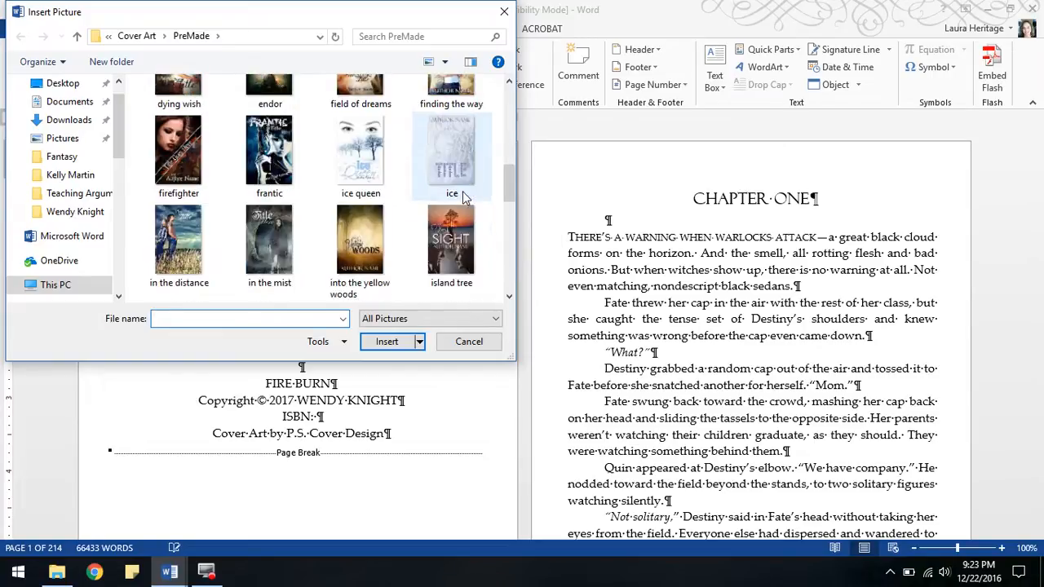
scroll(463, 197, down, 3)
scroll(465, 200, down, 1)
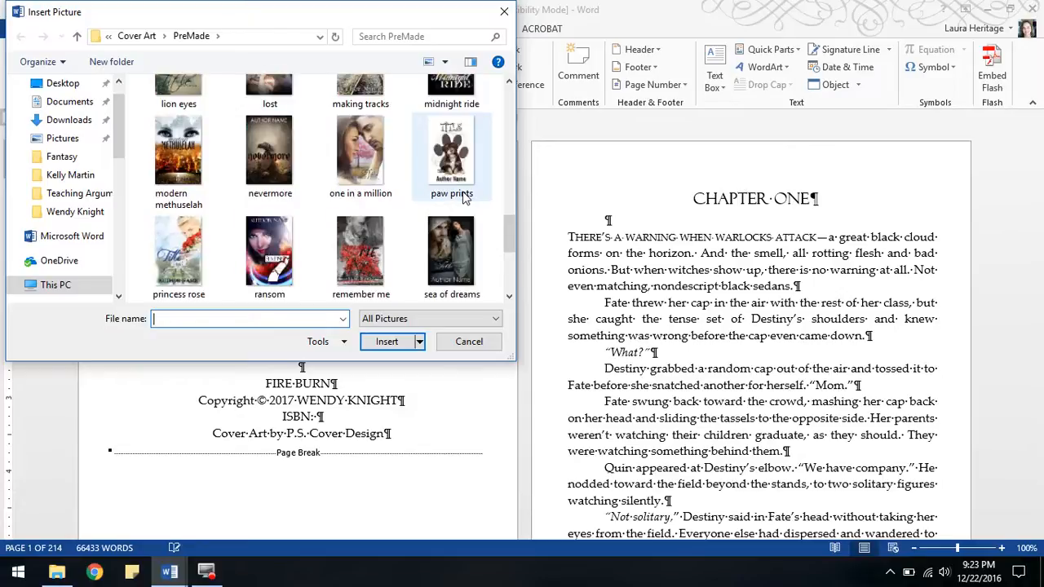
scroll(465, 199, down, 1)
scroll(465, 197, down, 1)
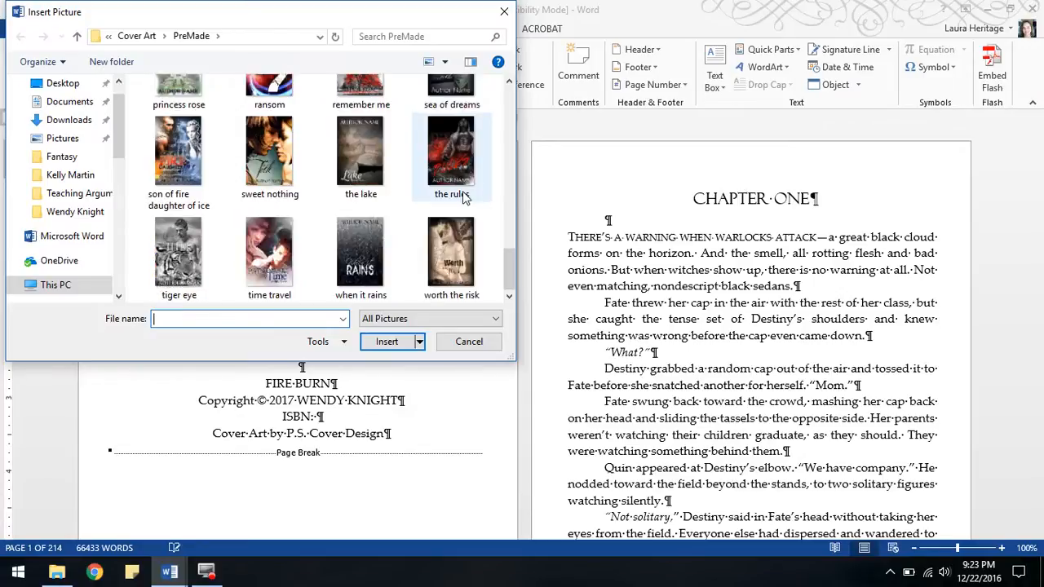
scroll(464, 199, up, 3)
click(270, 205)
click(385, 342)
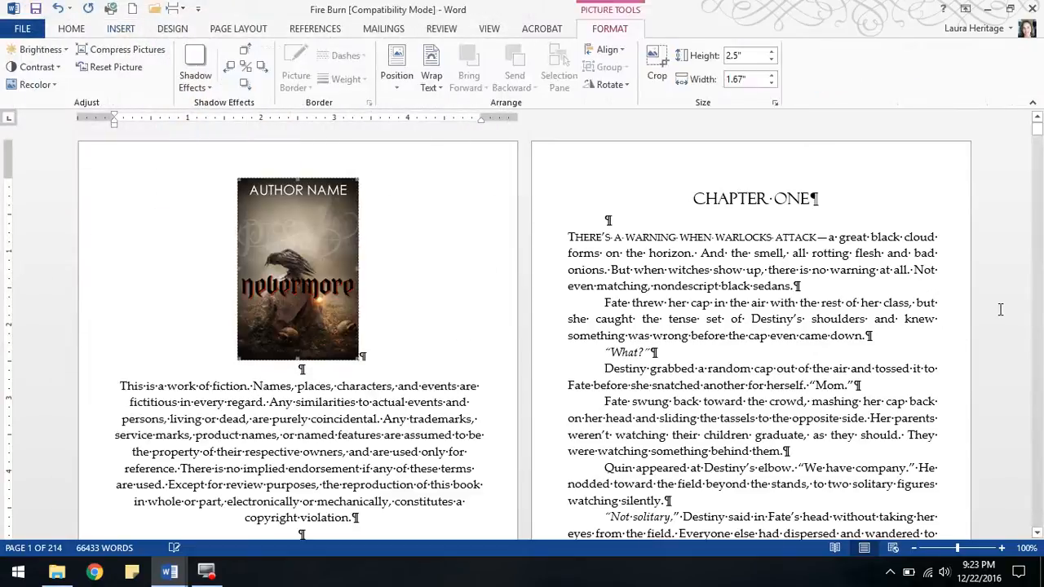
click(57, 8)
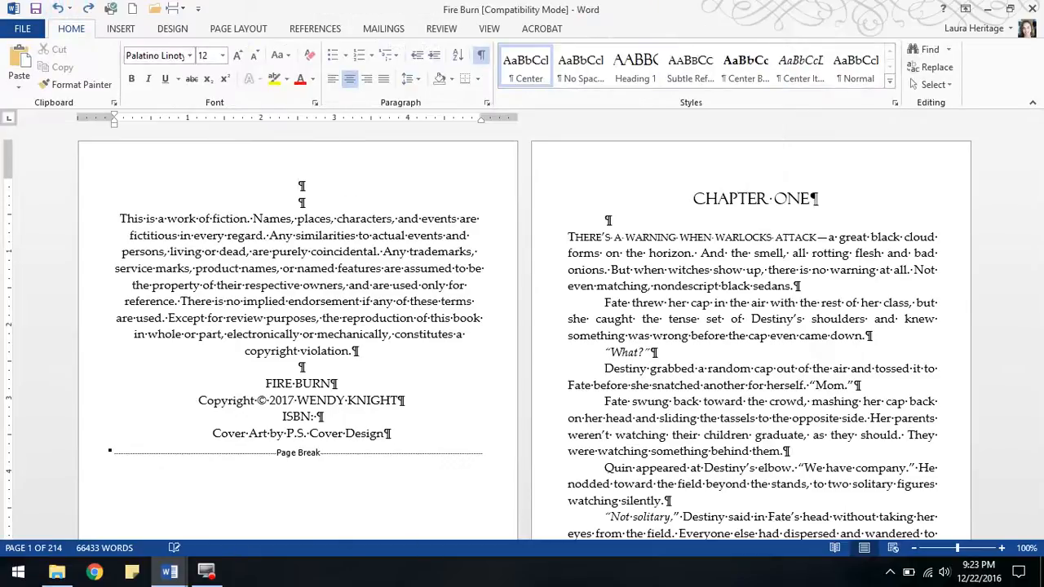
- Switch to File Explorer, browse an author's folder inside Cover Art for the all she wants cover, and close the window
click(57, 571)
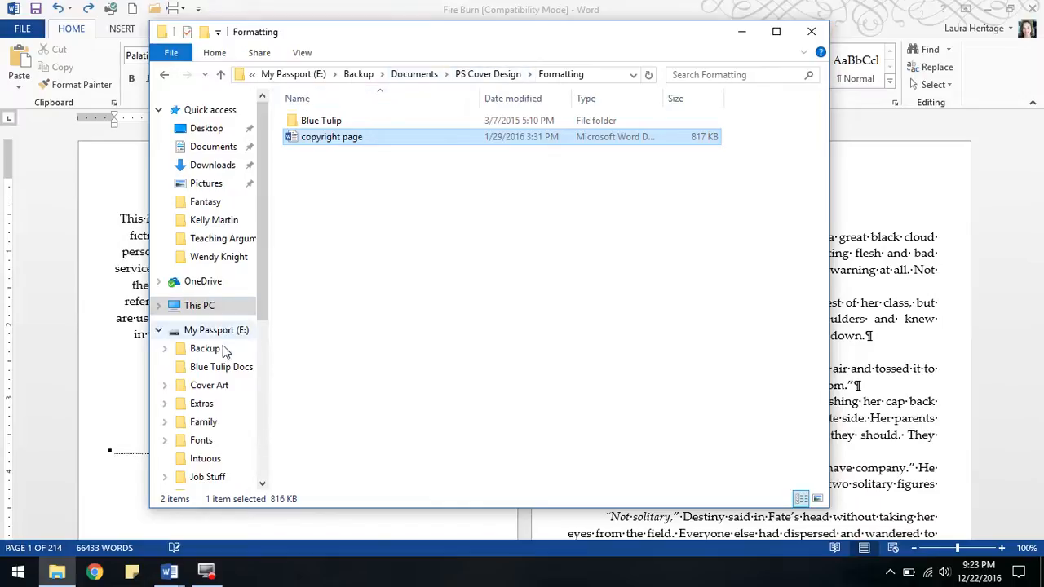
click(214, 389)
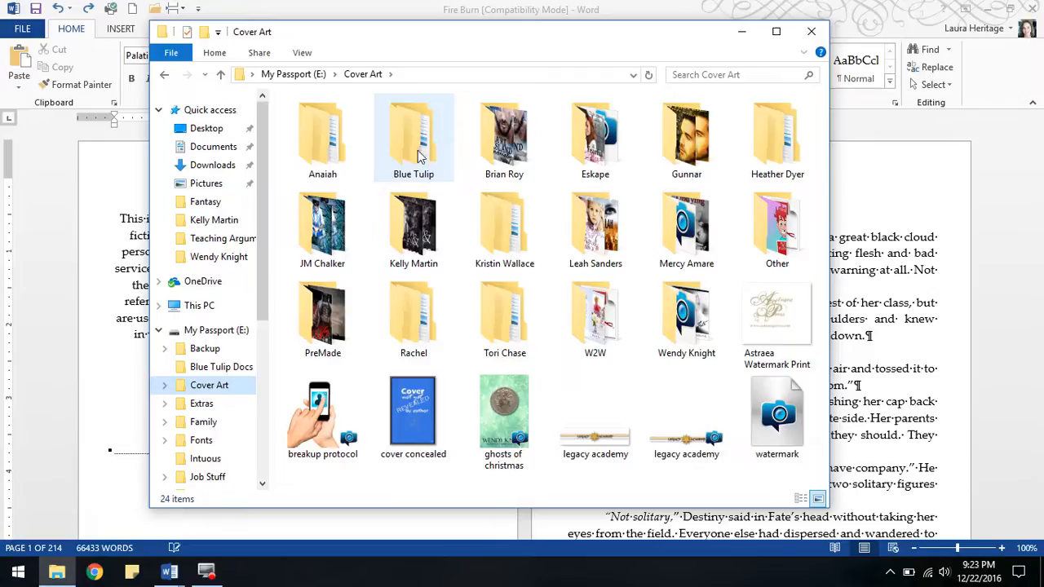
double_click(594, 240)
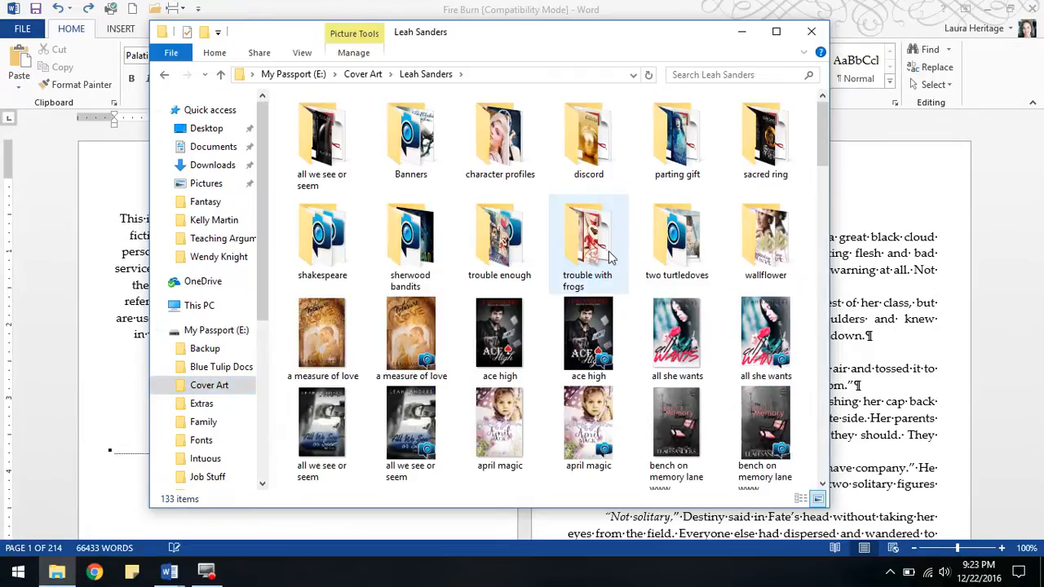
scroll(587, 240, down, 2)
click(683, 155)
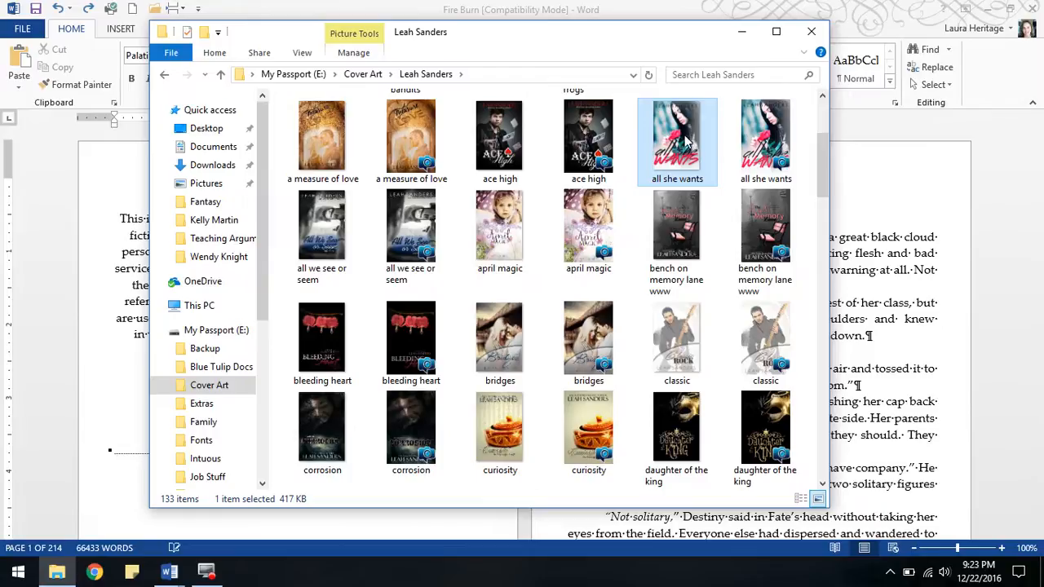
click(811, 31)
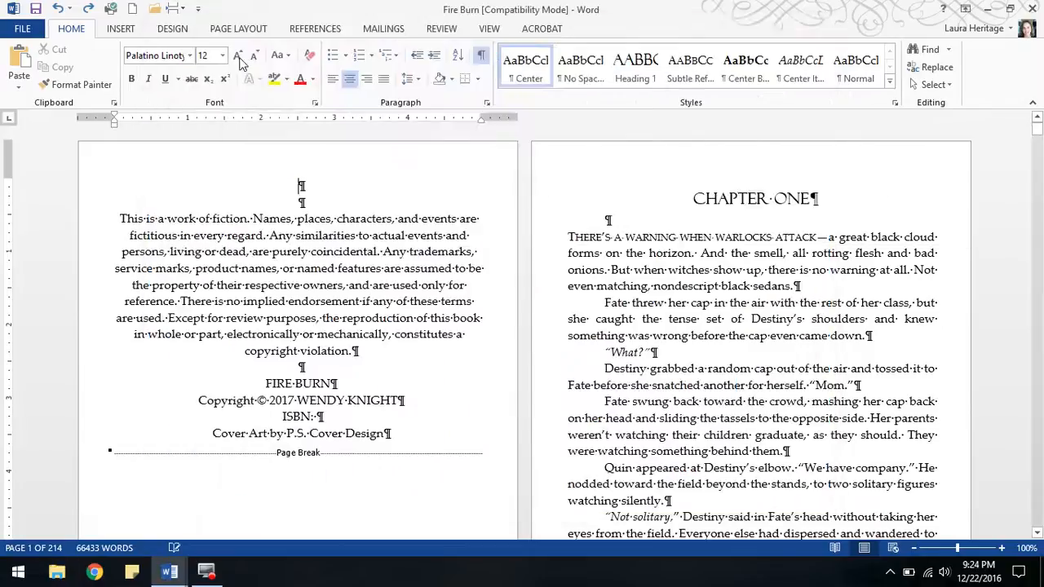
- Insert the all she wants cover from the author's folder in Cover Art on the blank line above the copyright text
click(121, 29)
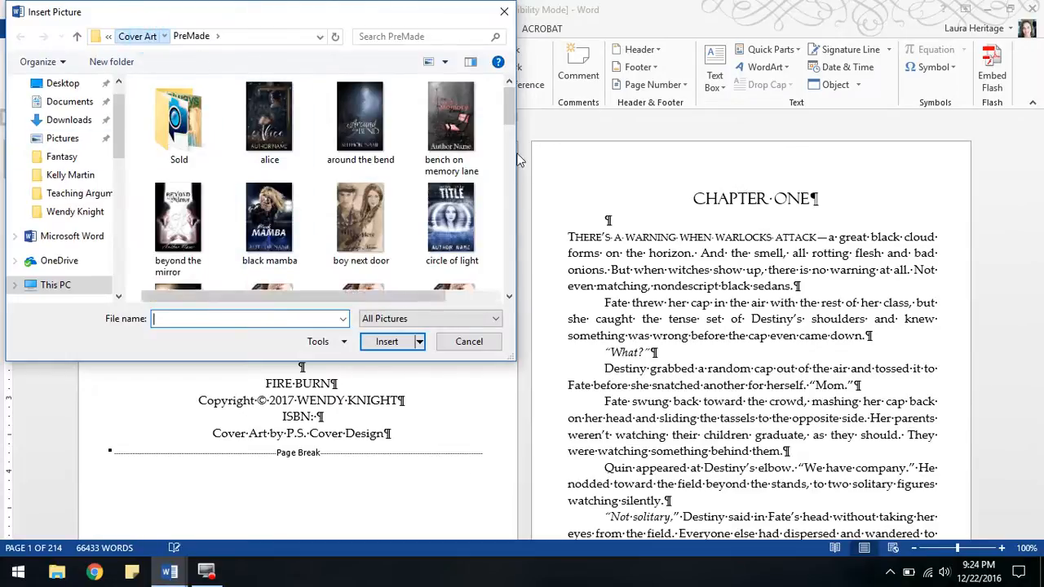
double_click(196, 234)
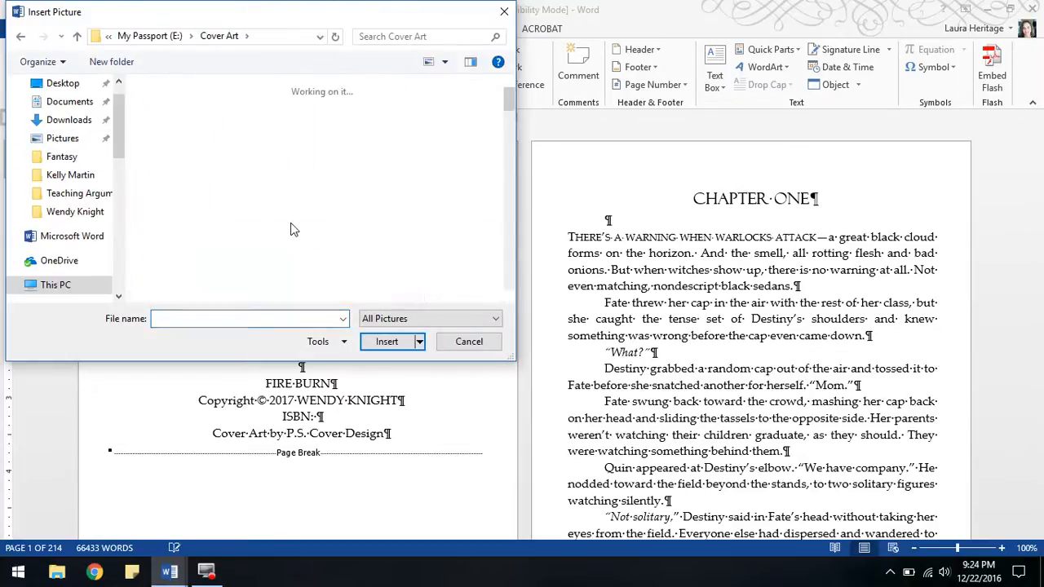
scroll(416, 214, down, 5)
scroll(407, 208, down, 3)
scroll(277, 167, up, 3)
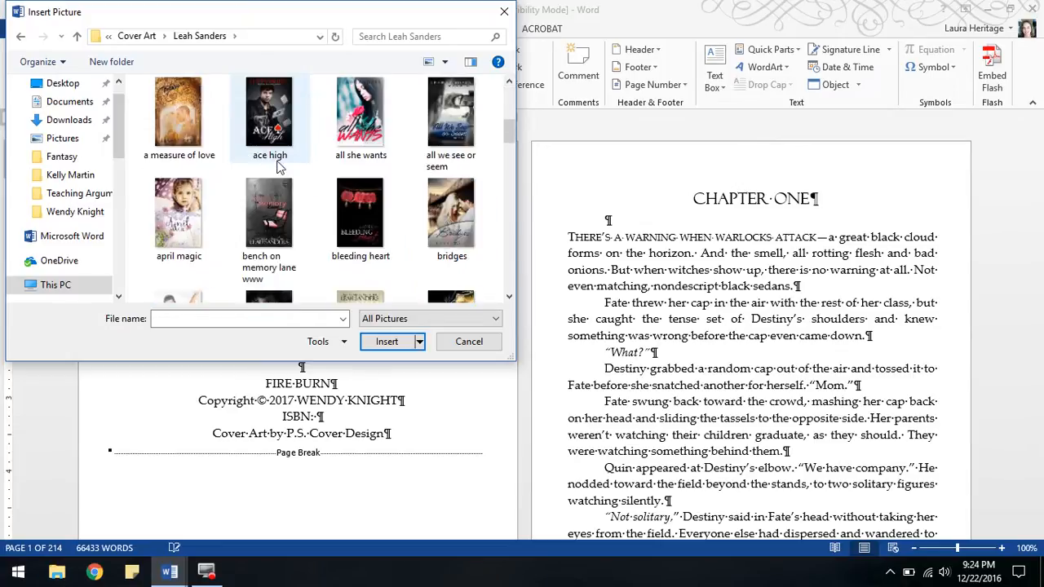
click(388, 126)
click(392, 341)
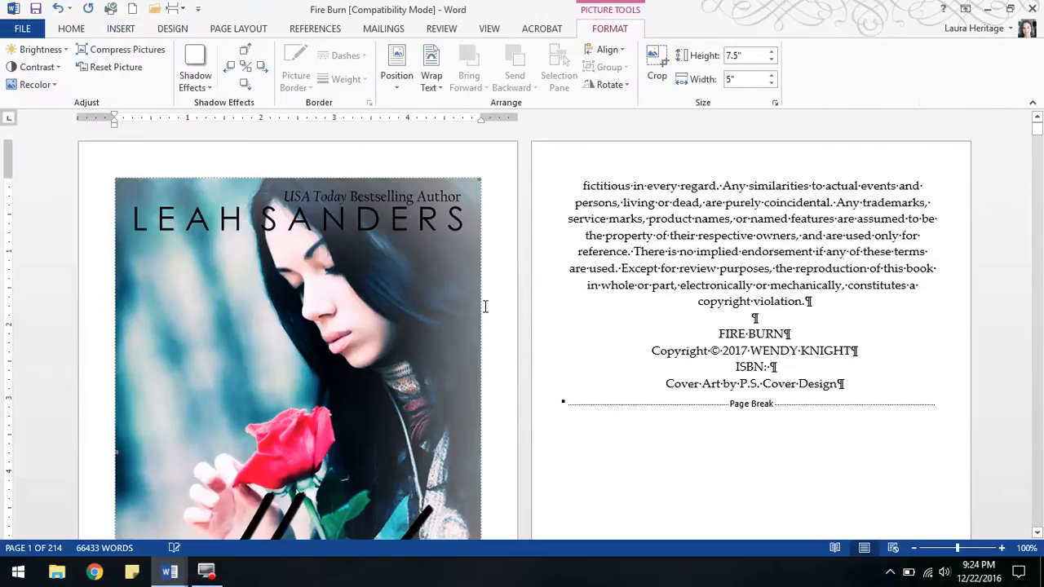
- Set the cover picture's height to 3 inches
click(756, 54)
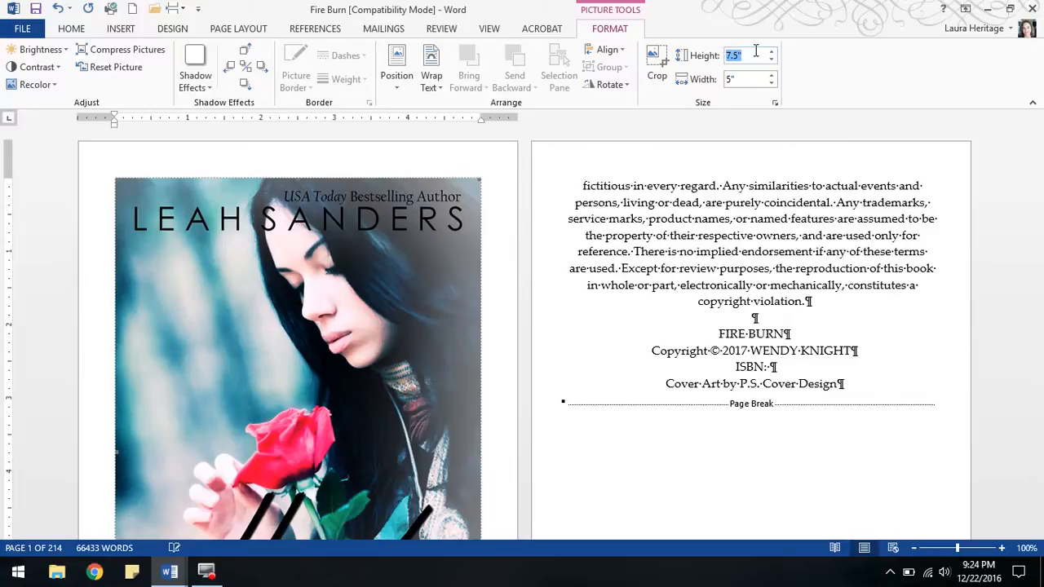
text(3)
key(Tab)
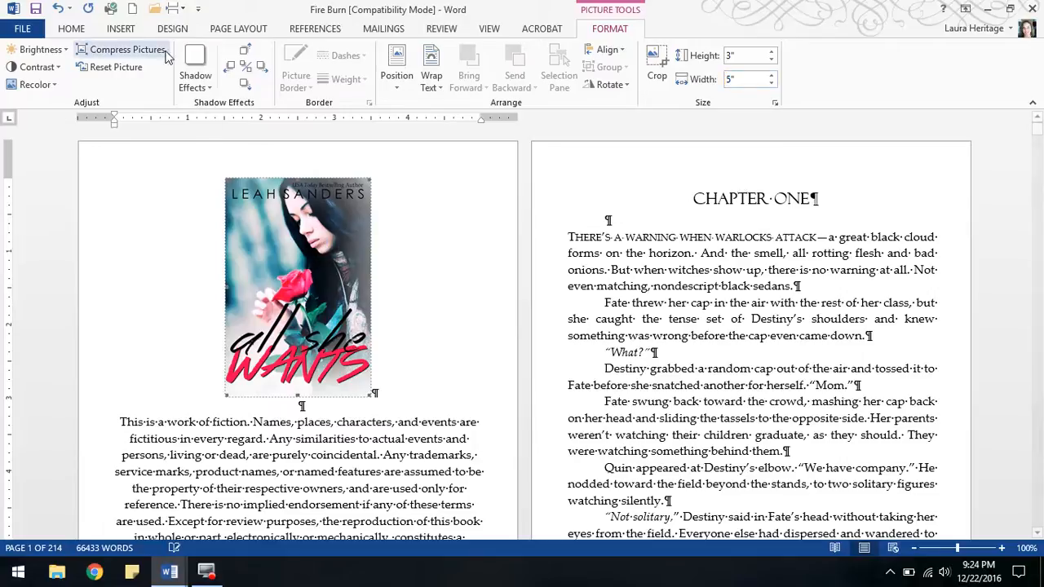
- Compress all pictures in the document to Web/Screen resolution
click(141, 48)
click(455, 220)
click(455, 258)
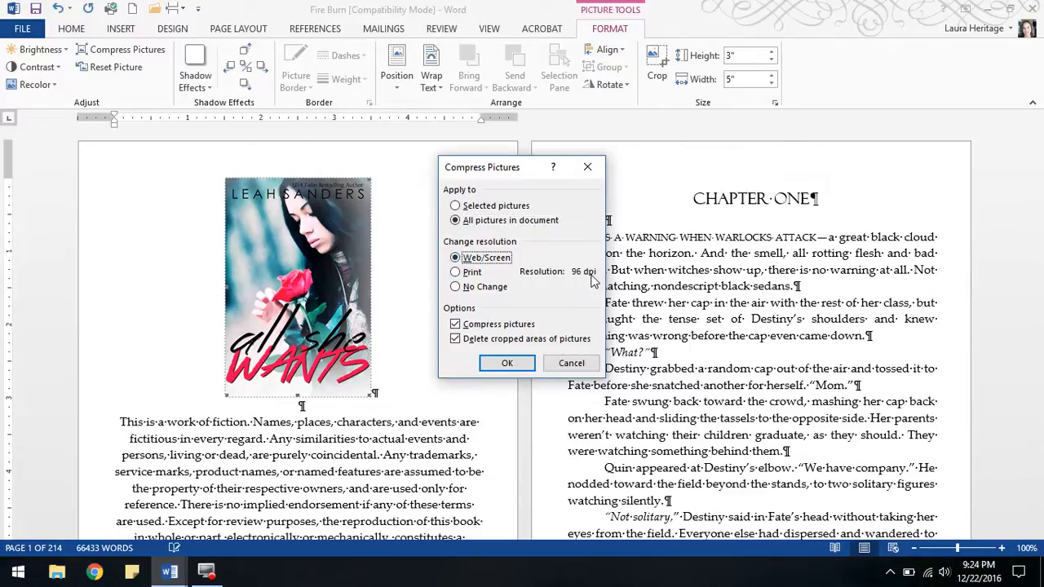
click(507, 363)
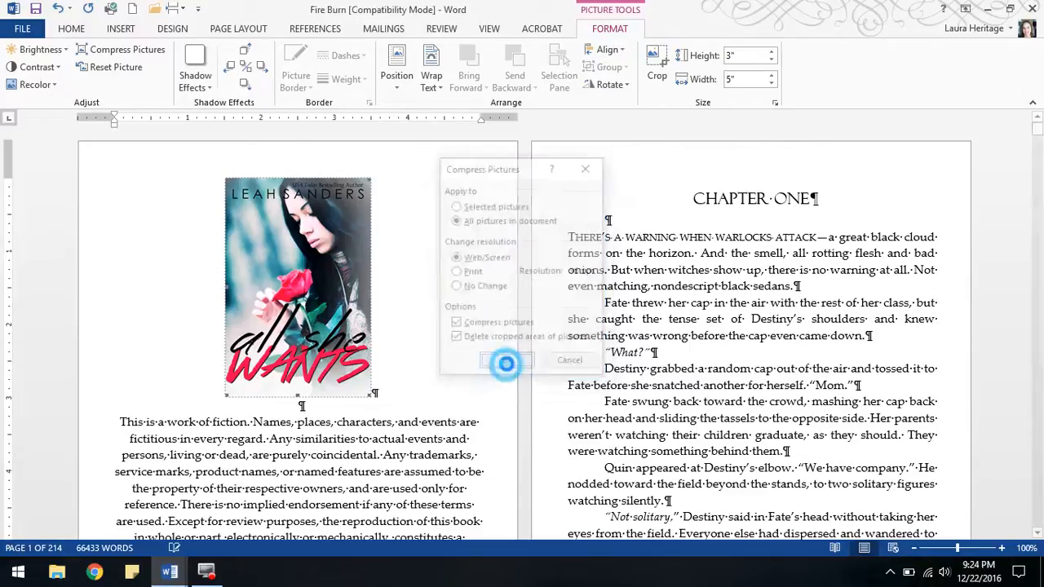
- Below the cover picture, add the title line Fire Burn and a byline with the author's full name, followed by blank lines
click(297, 406)
key(Return)
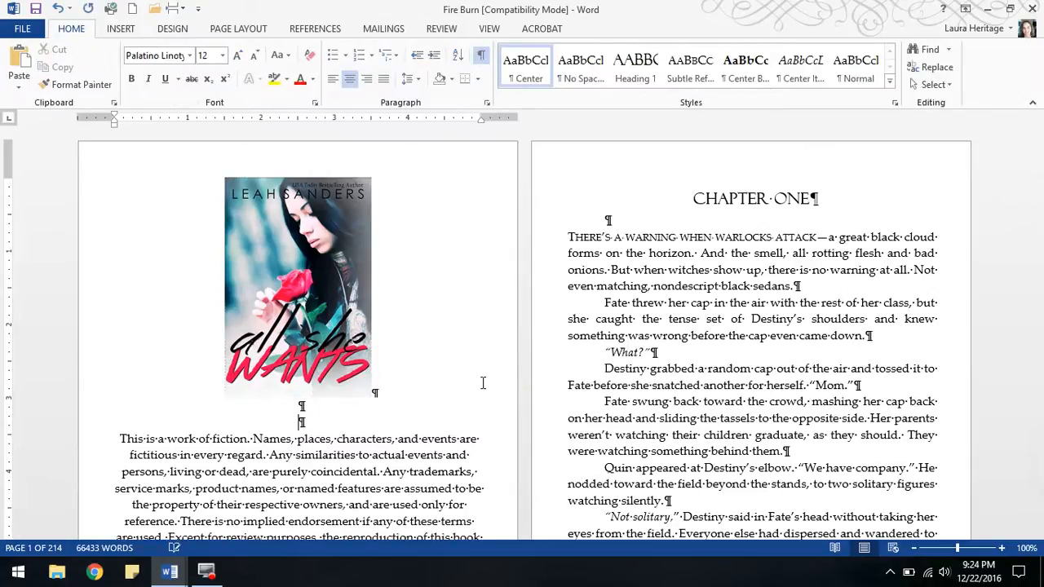
text(Fire Burn)
key(Return)
text(by Wendy KNig)
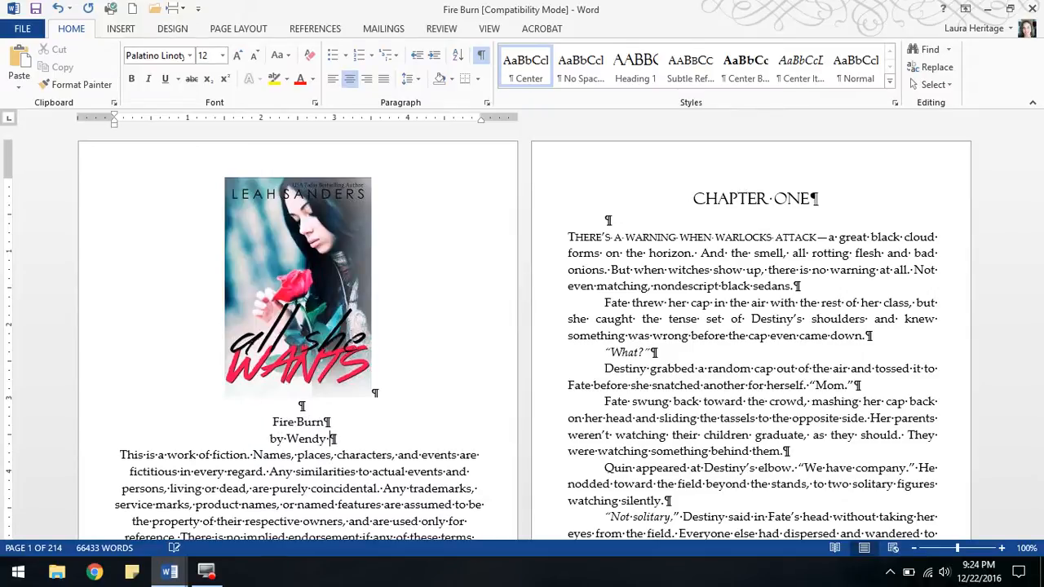
key(BackSpace)
key(BackSpace)
key(BackSpace)
text(night)
key(Return)
key(Return)
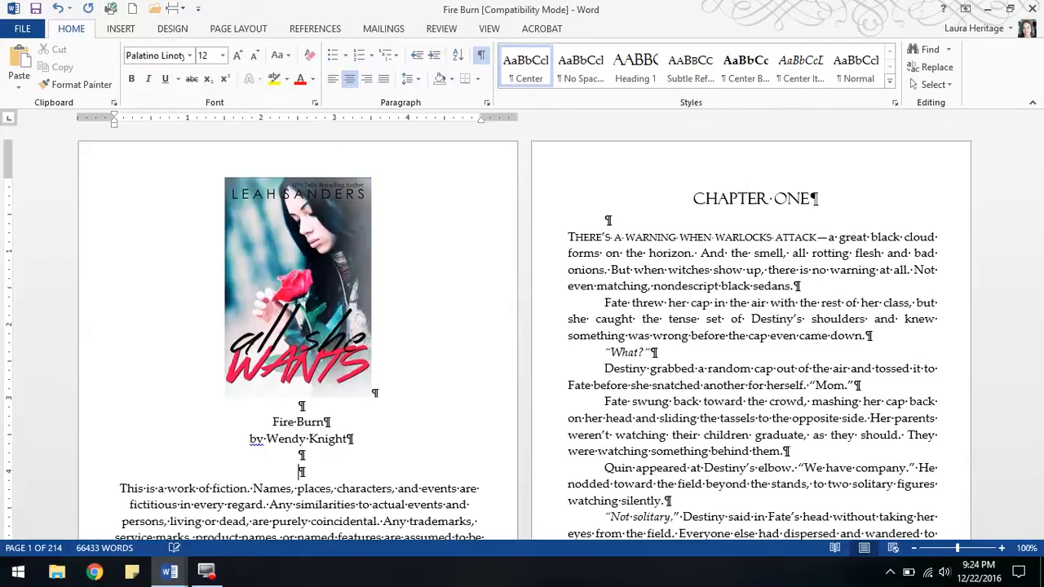
- Add the line Smashwords Edition below the byline, followed by a blank line
text(Sma)
text(shwords)
text(s)
text( Edition)
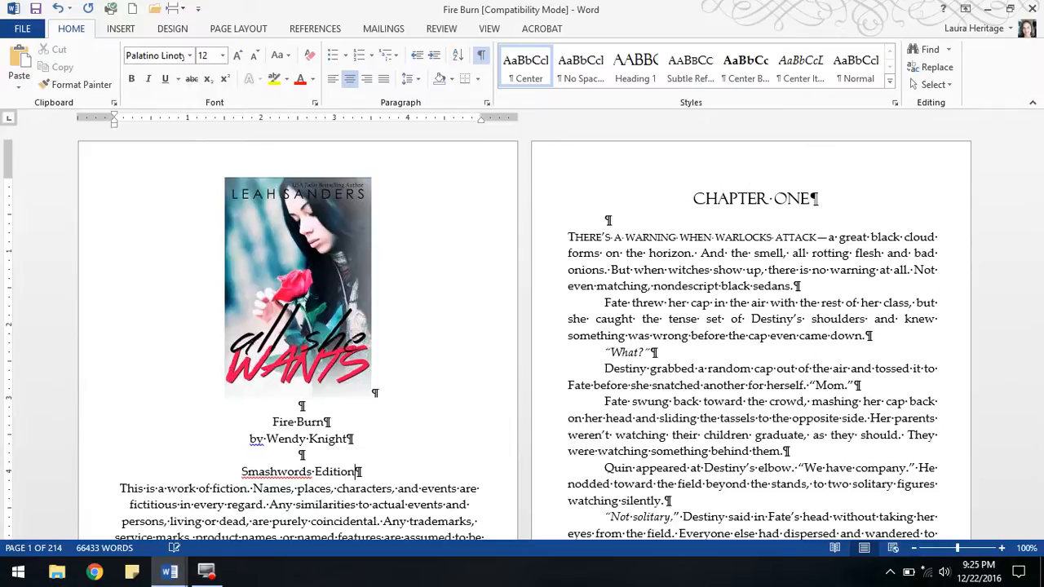
key(Return)
- Insert a page break before the FIRE BURN copyright lines and delete the leftover blank line above them
scroll(442, 252, down, 6)
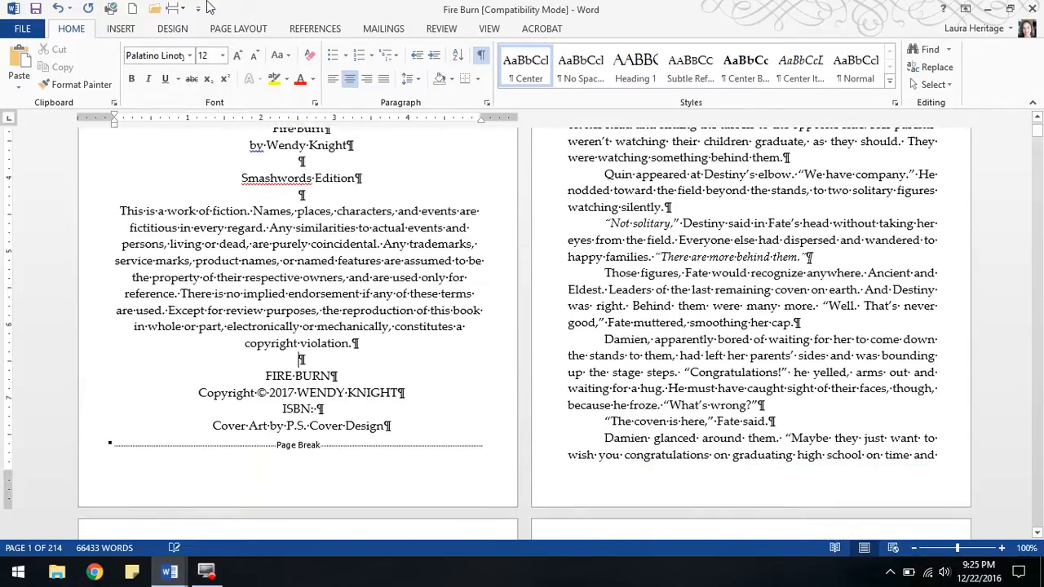
click(174, 8)
click(208, 51)
scroll(620, 203, up, 2)
key(Delete)
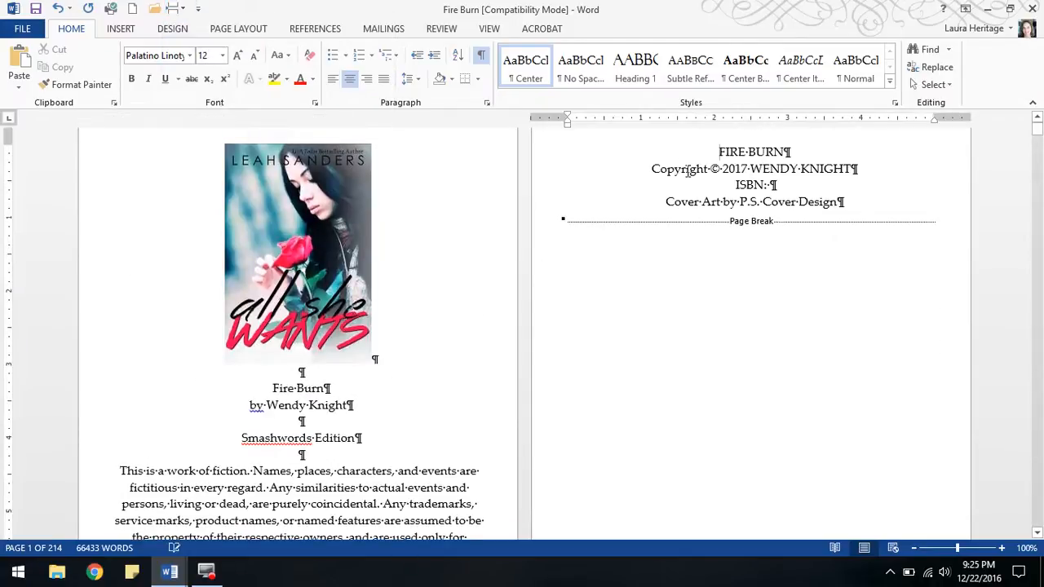
- Copy the copyright line from the second page to the line below Smashwords Edition, followed by a blank line
drag(652, 169, 867, 170)
key(ctrl+c)
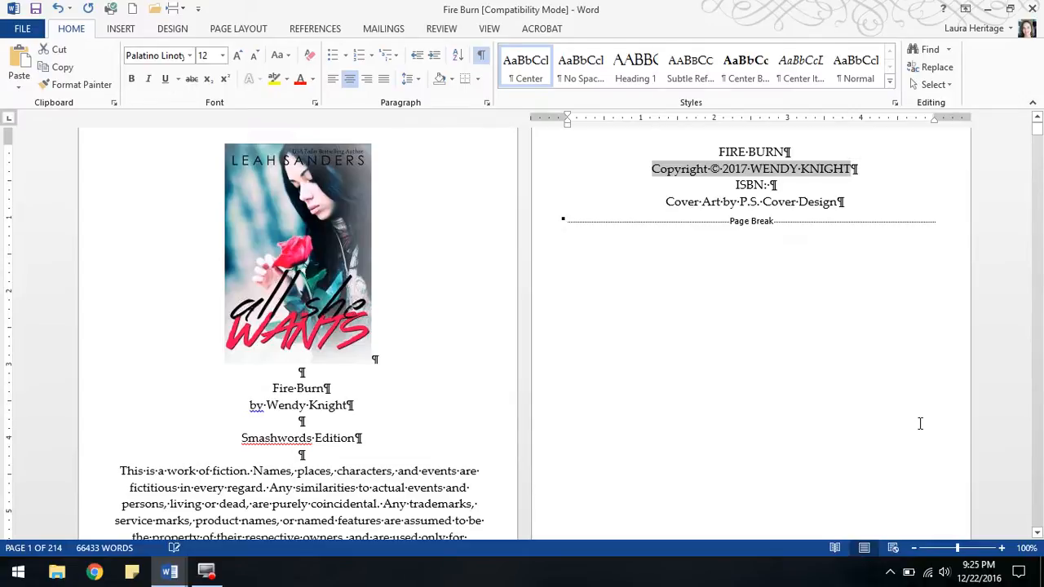
click(302, 454)
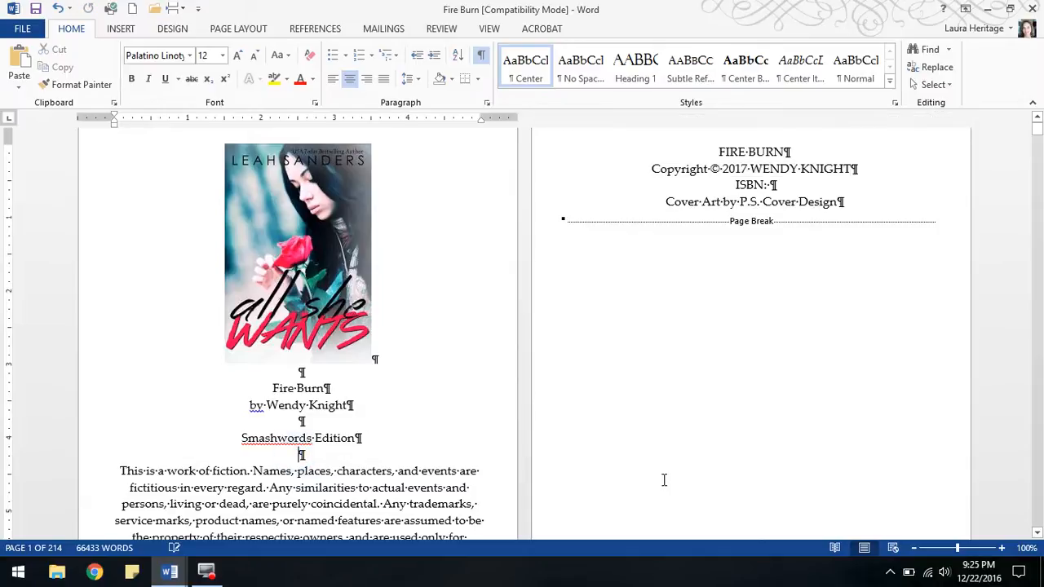
key(ctrl+v)
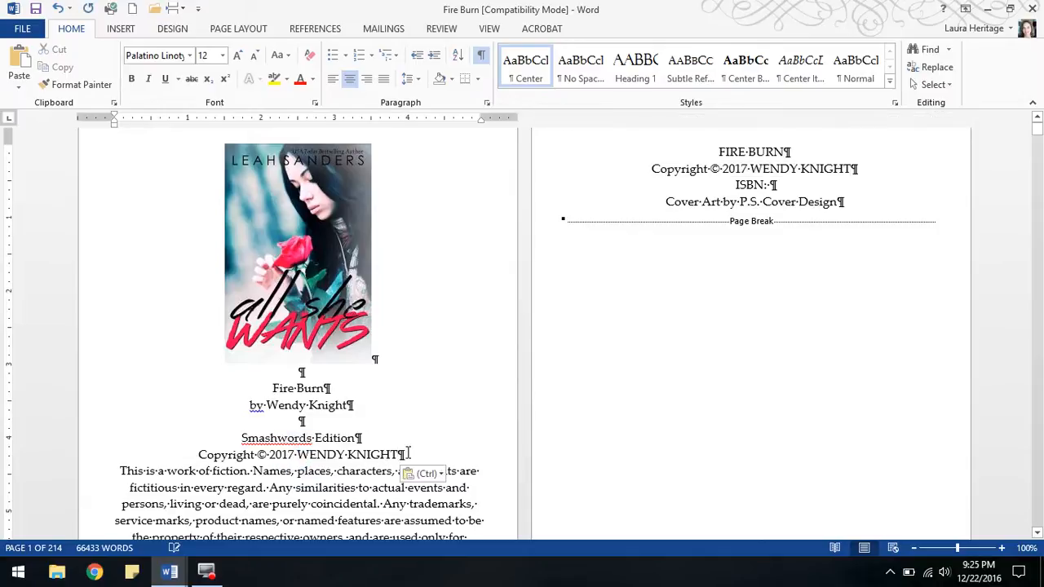
key(Return)
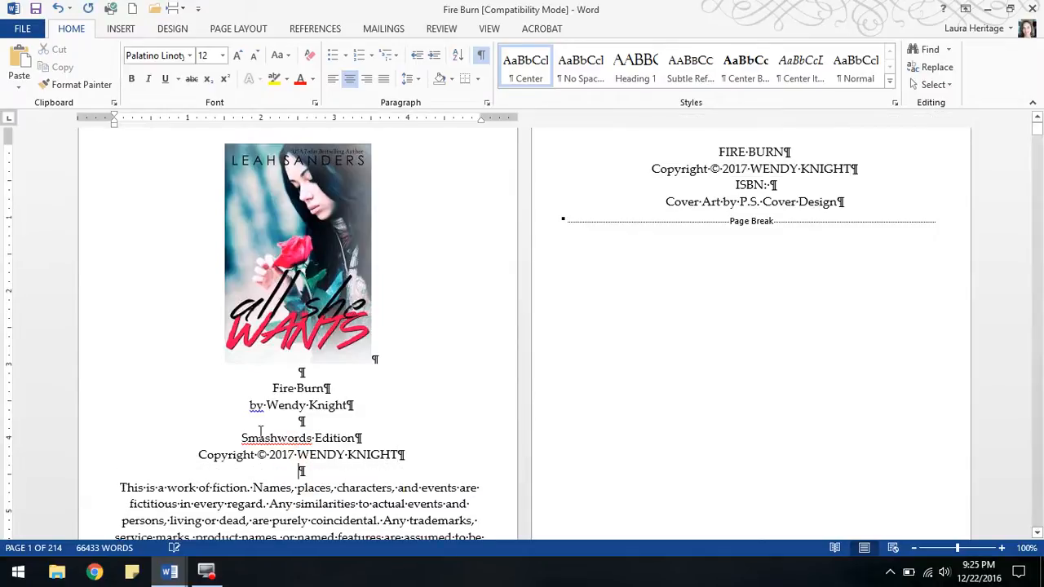
- Apply the Center Bold style to the lines from the Fire Burn title through the copyright line under the cover
mouse_move(268, 389)
mouse_down()
mouse_move(353, 397)
mouse_move(411, 455)
mouse_up()
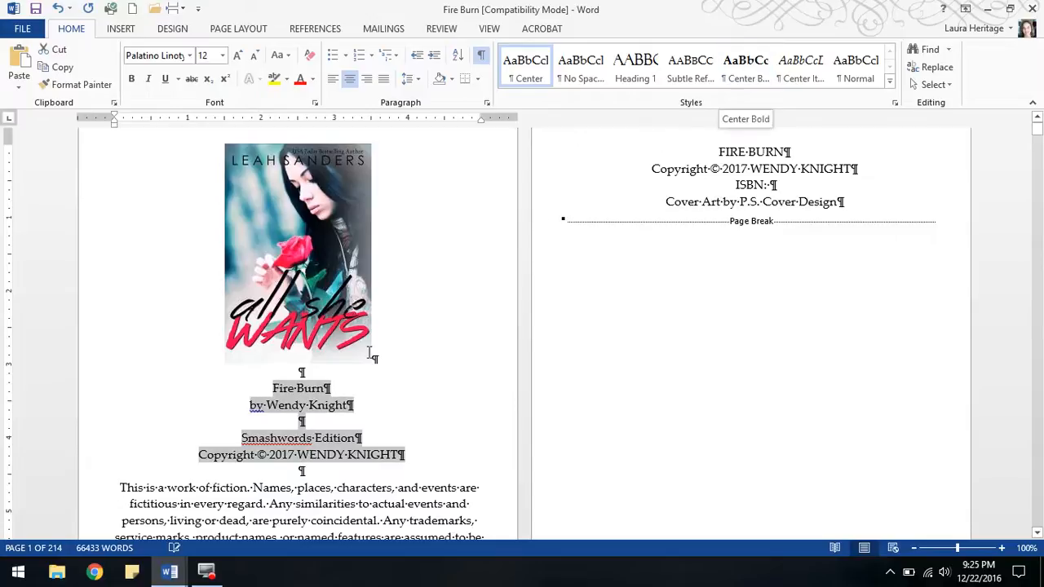
click(755, 66)
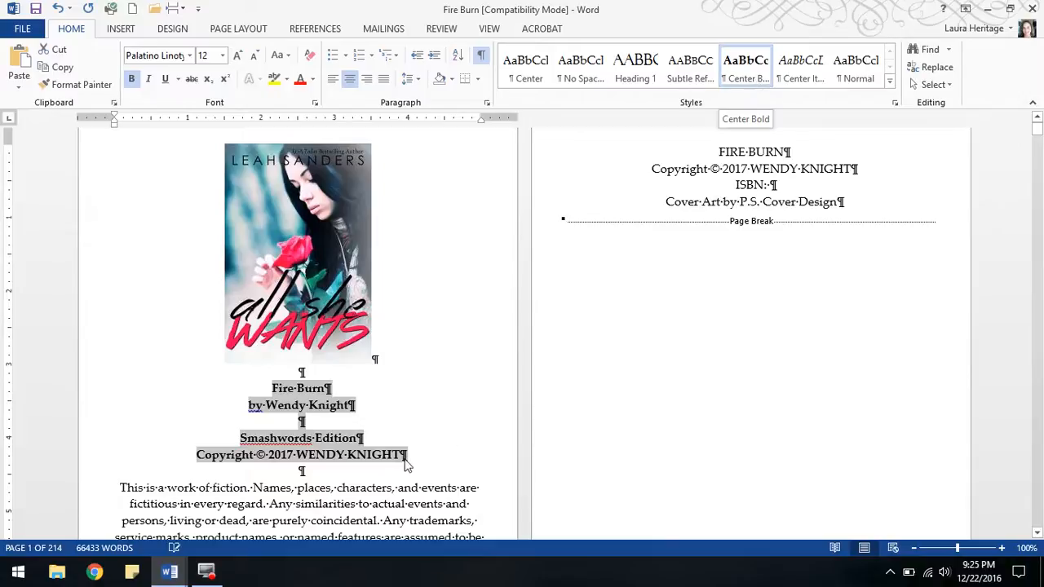
- Review the layout of the title page with its fiction disclaimer and the separate FIRE BURN copyright page
scroll(403, 465, down, 4)
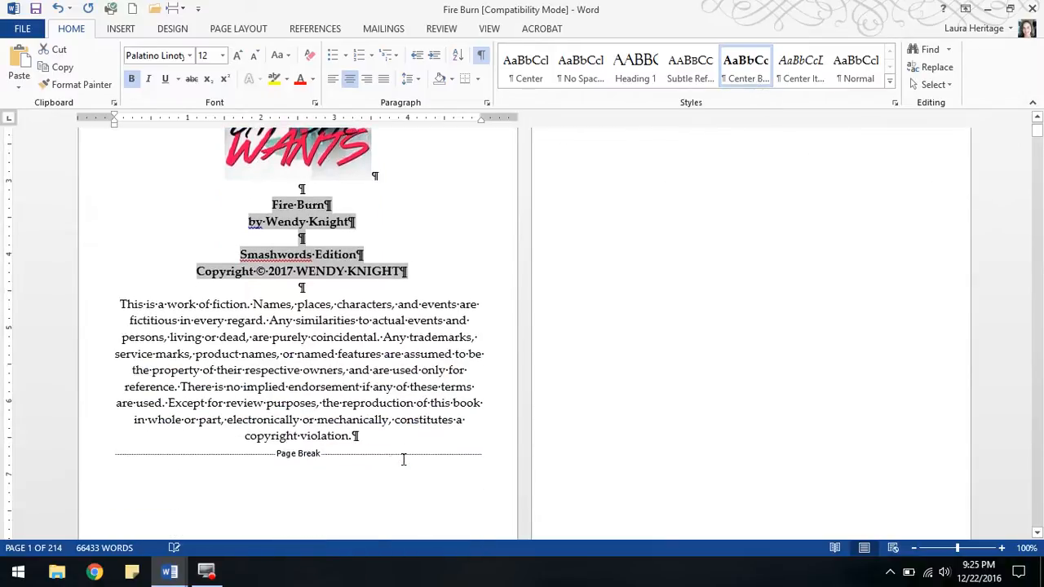
scroll(405, 398, up, 4)
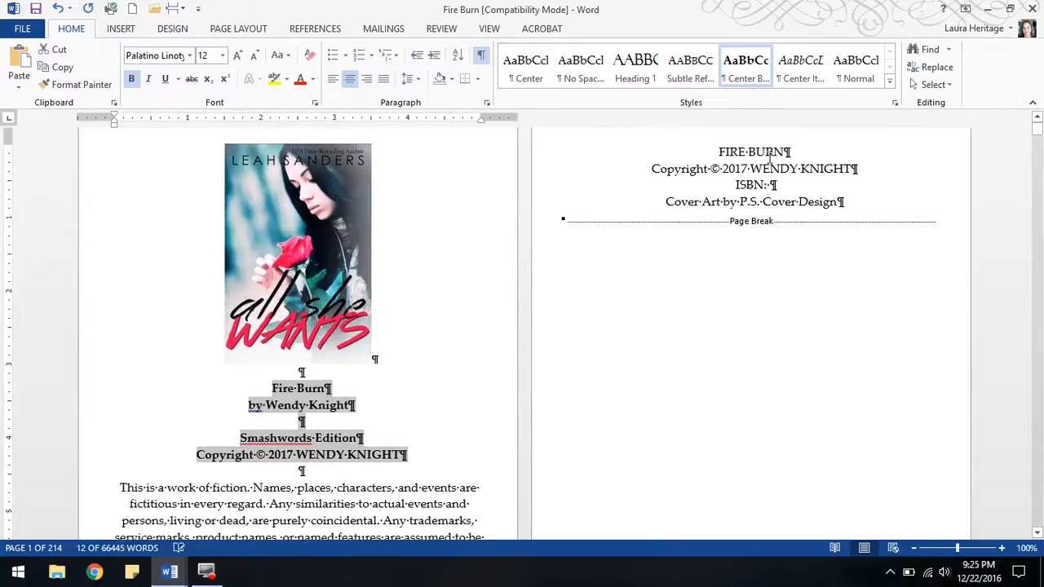
scroll(275, 419, down, 4)
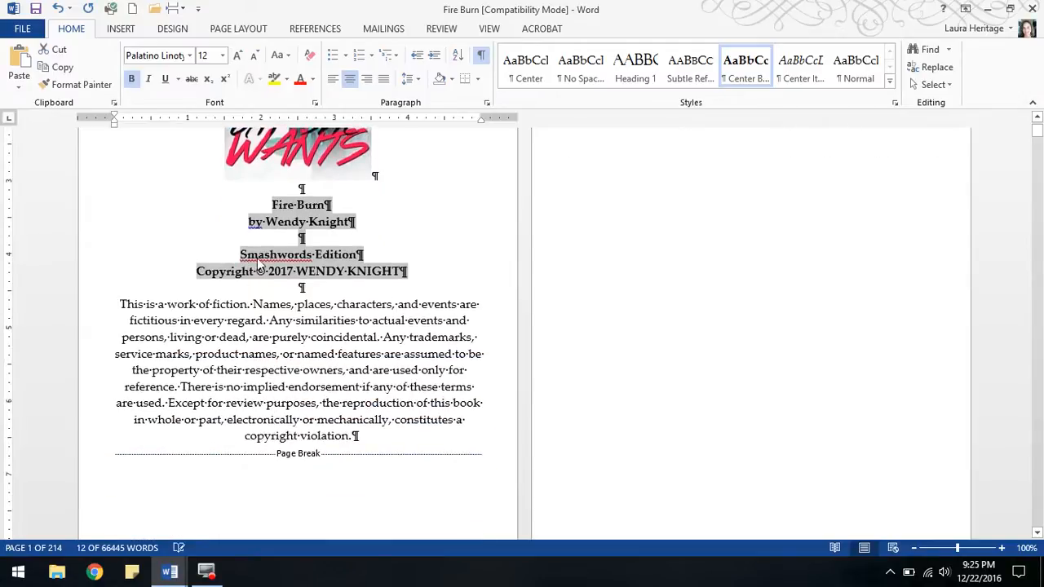
scroll(701, 318, up, 4)
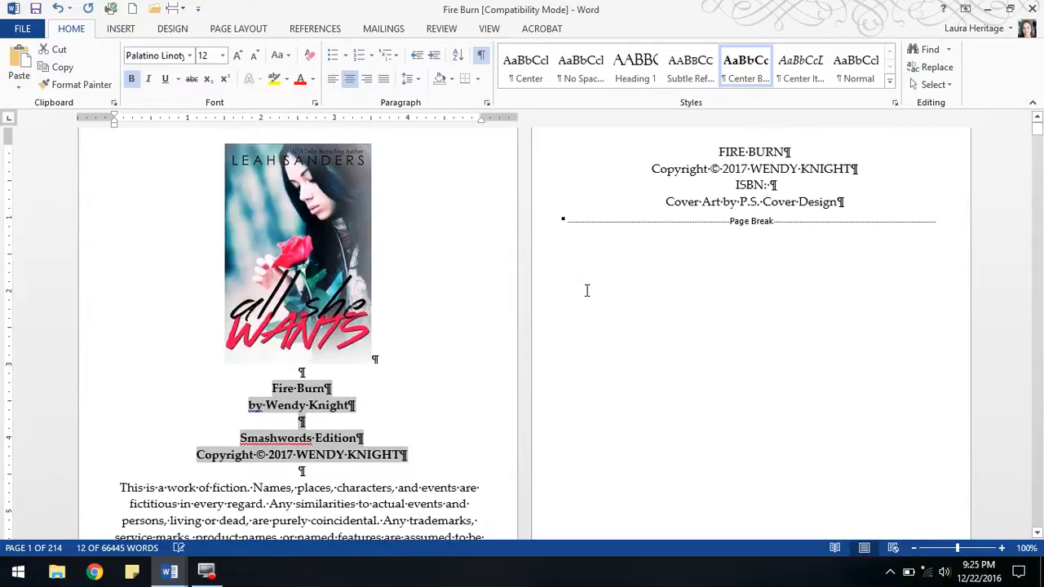
scroll(586, 291, down, 5)
scroll(586, 291, down, 4)
scroll(547, 272, up, 6)
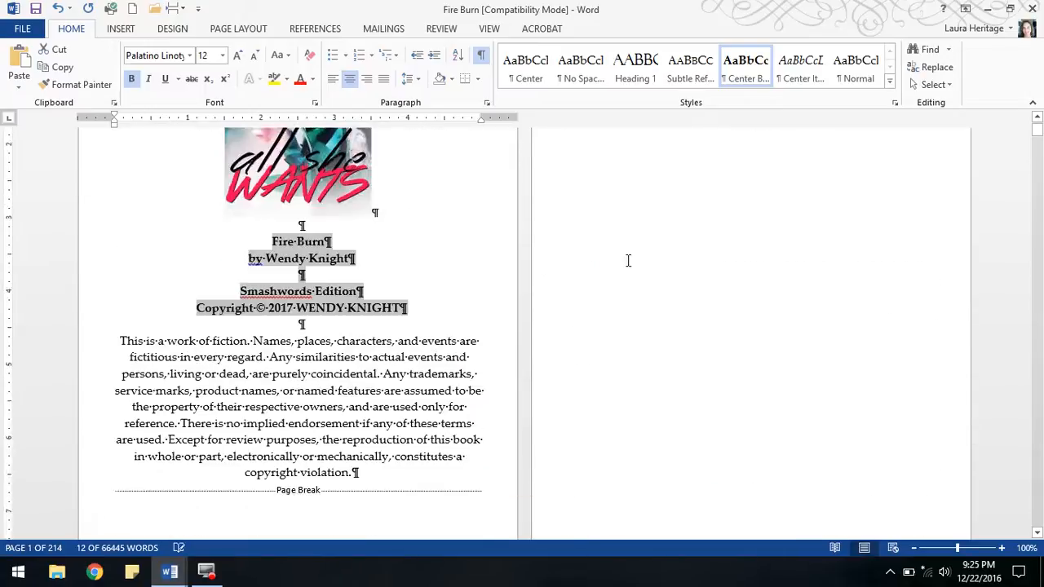
scroll(628, 260, up, 4)
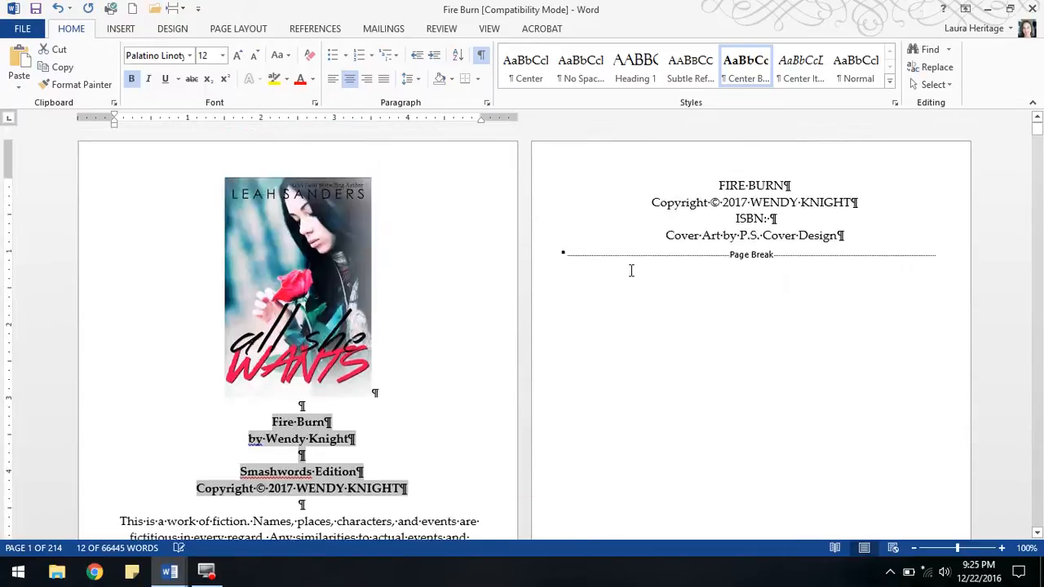
- Insert an additional page break below the cover art credit on the copyright page
click(573, 254)
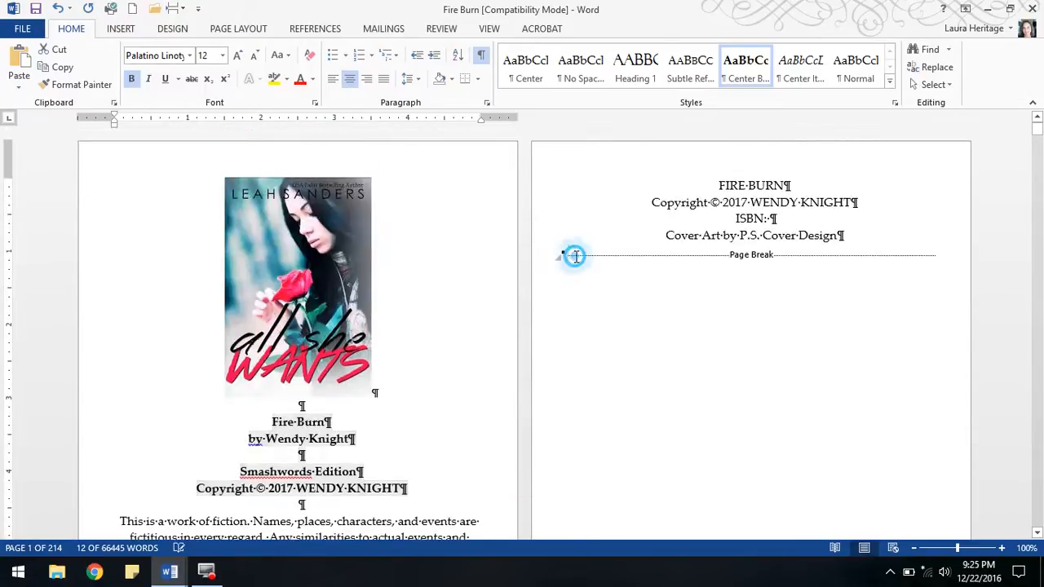
click(174, 8)
click(229, 46)
scroll(639, 343, down, 5)
click(106, 253)
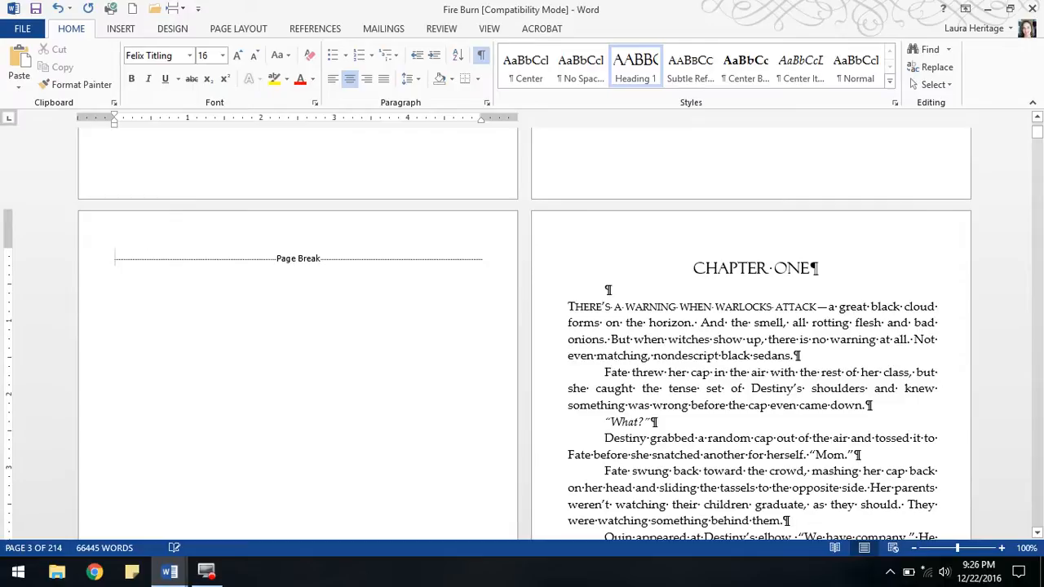
key(Return)
key(Return)
key(Return)
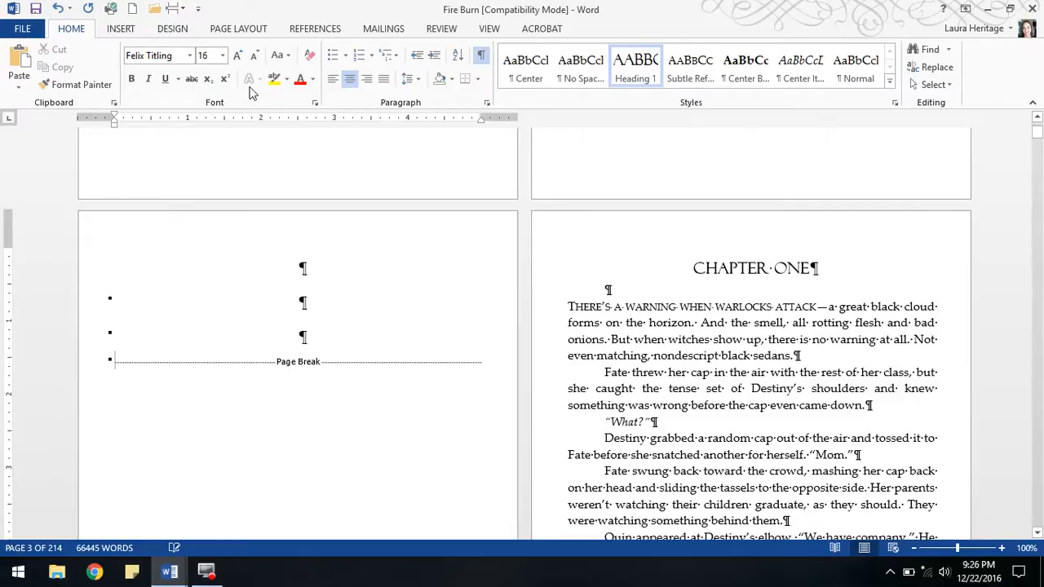
click(57, 9)
click(57, 8)
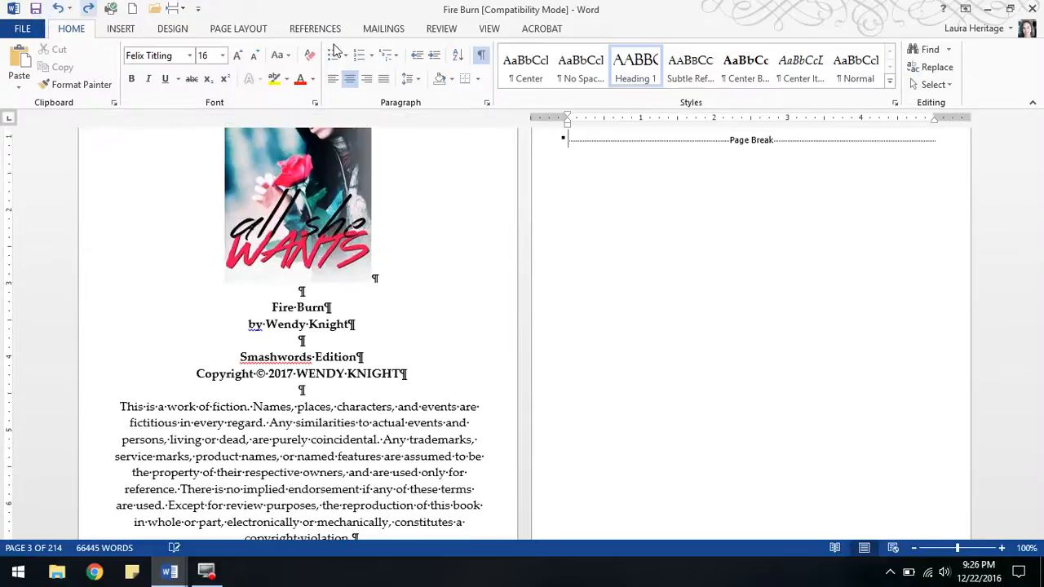
click(88, 8)
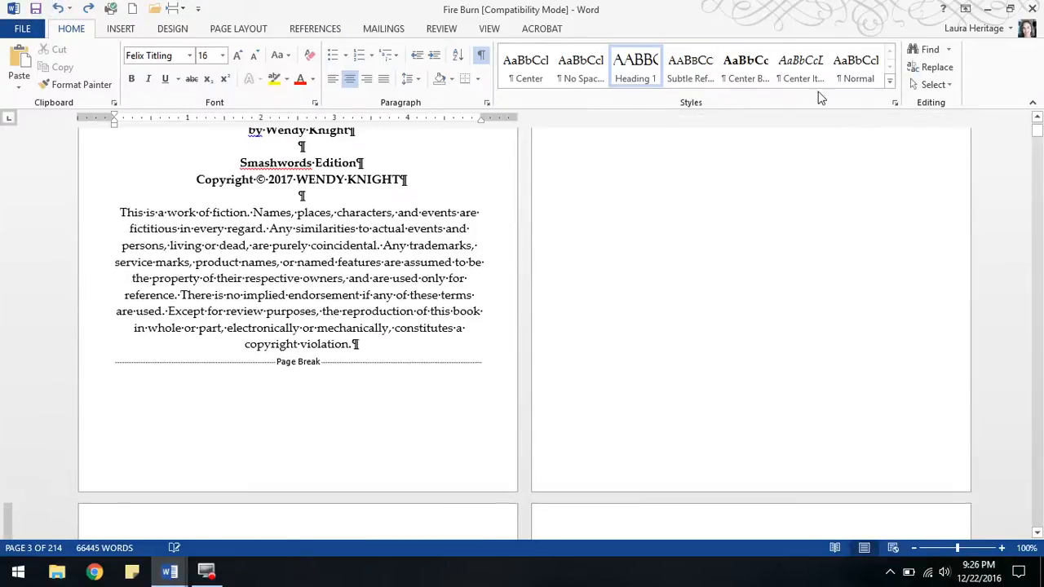
- Set the new page before Chapter One to the Center Italic style and enter Dedication below four blank lines
click(801, 69)
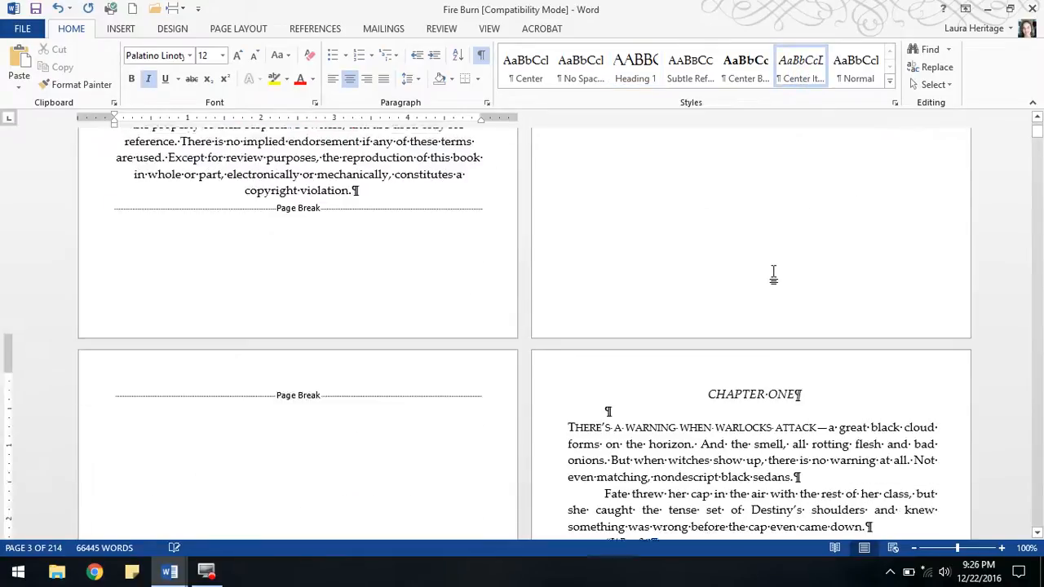
scroll(773, 275, down, 4)
click(111, 232)
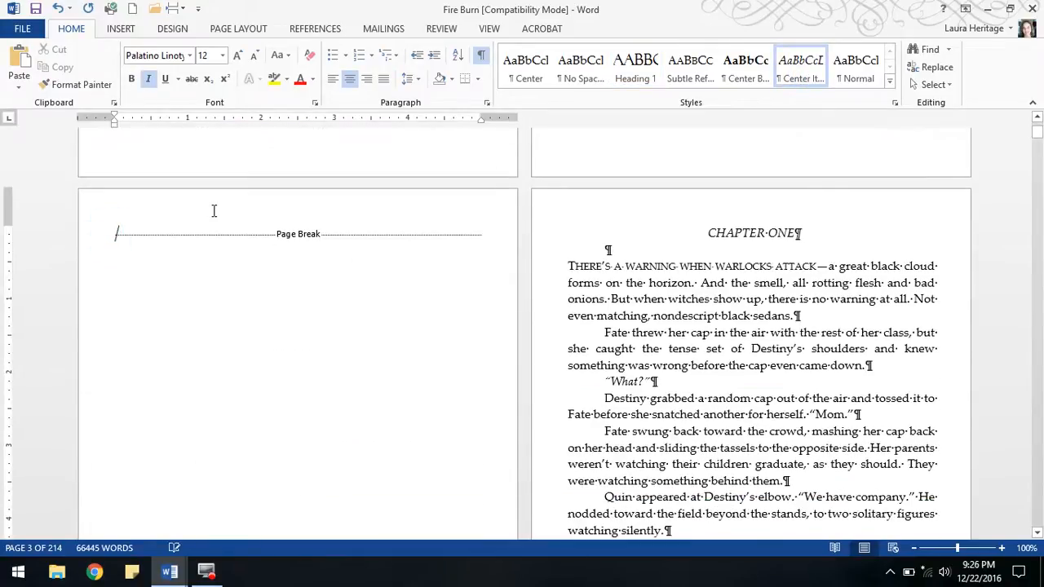
key(Return)
key(Return)
key(Return)
key(Return)
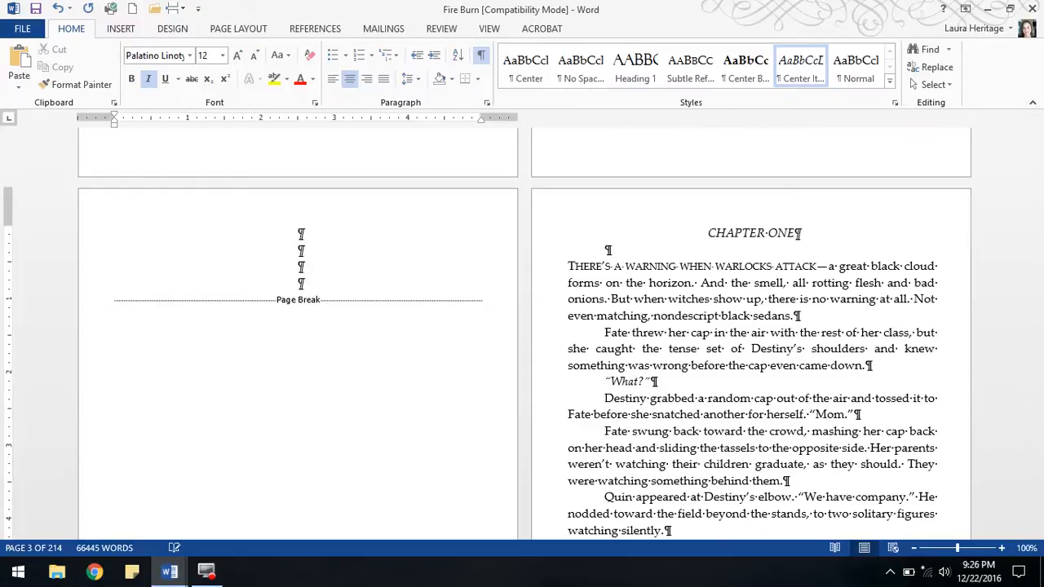
key(Return)
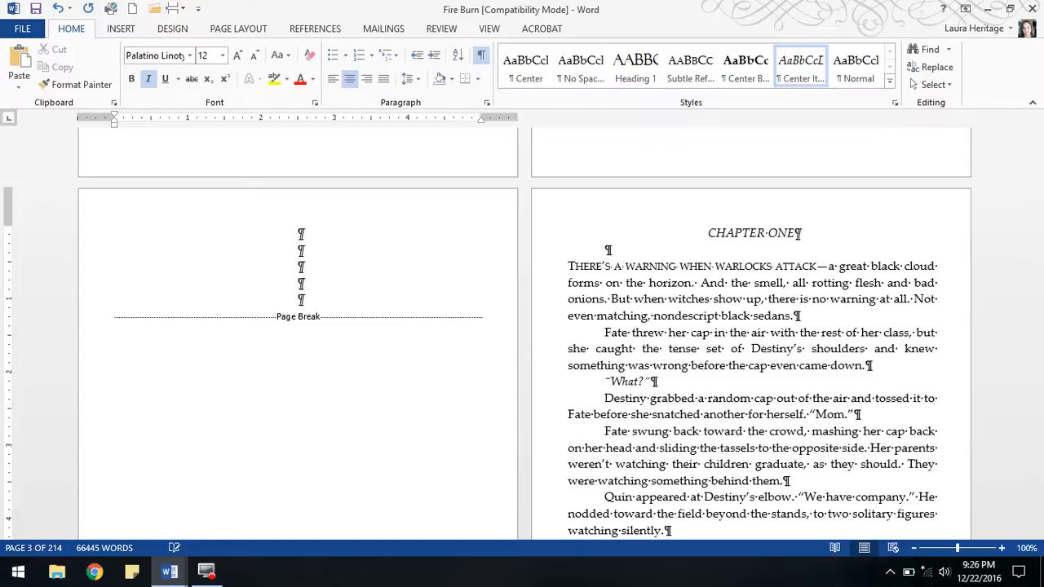
text(Dedication)
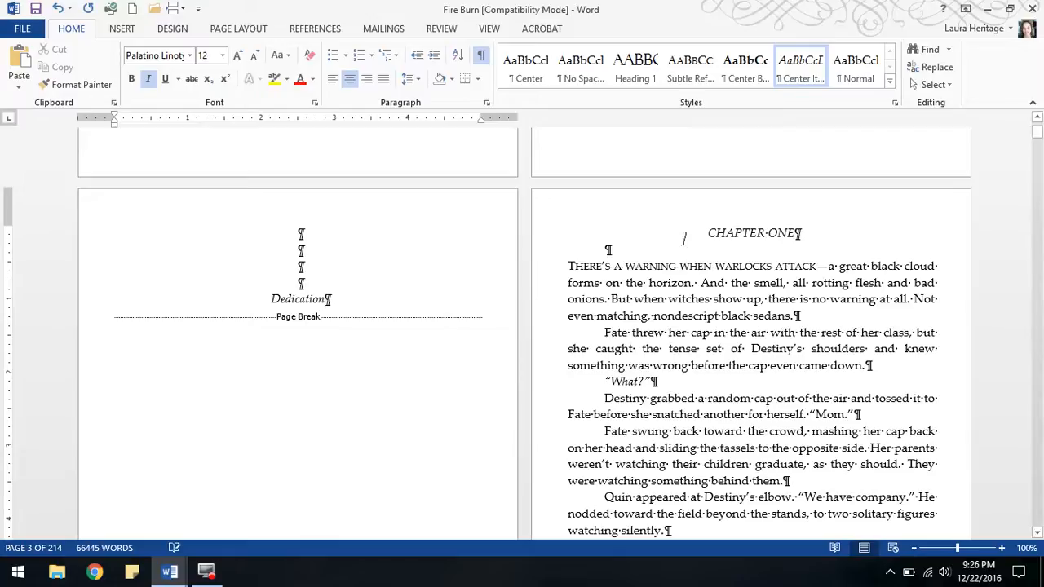
- Replace the page break after Dedication with a Next Page section break and apply Heading 1 to CHAPTER ONE
click(95, 327)
key(Delete)
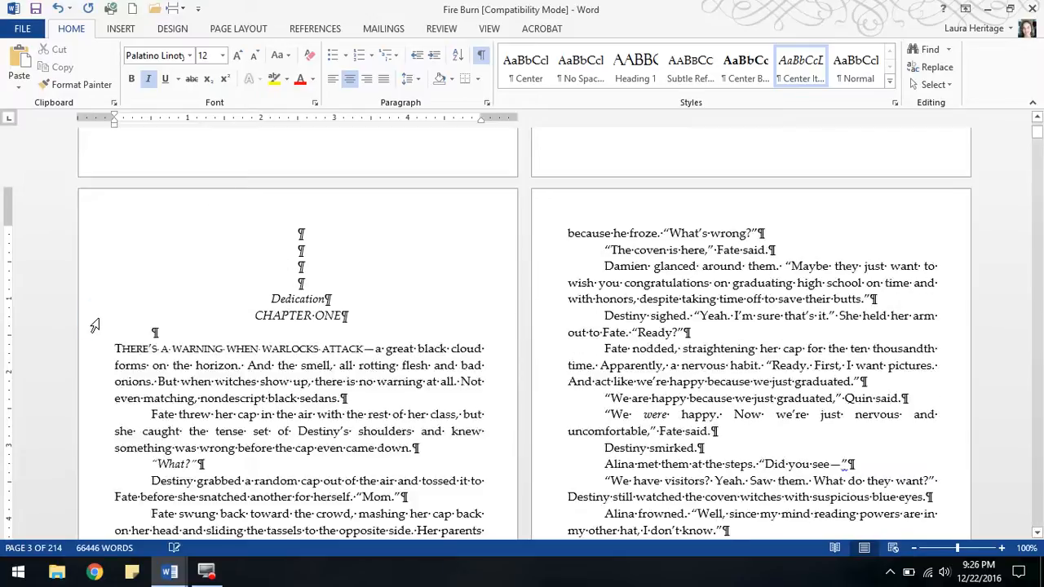
click(175, 8)
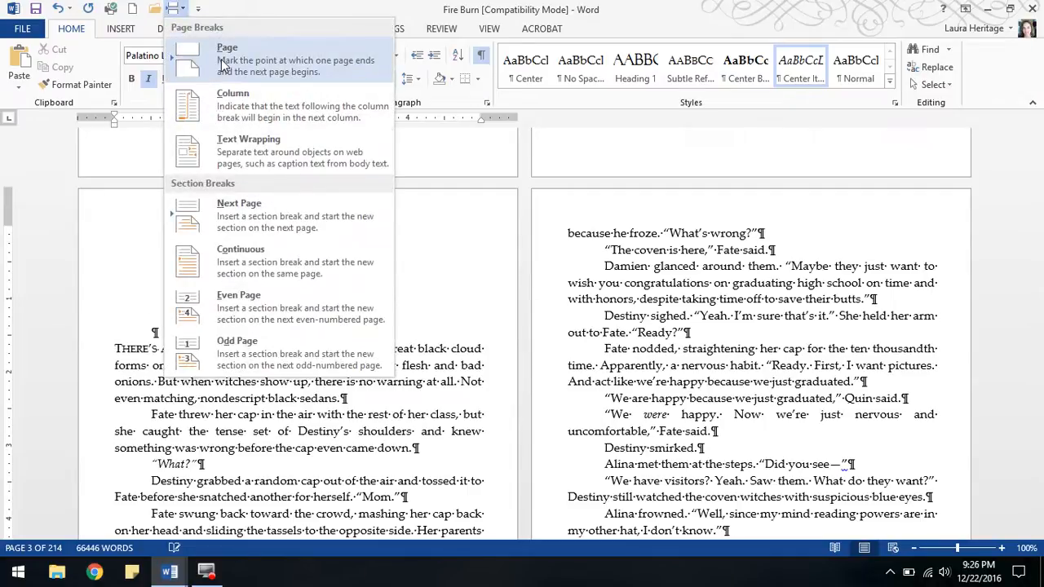
click(232, 214)
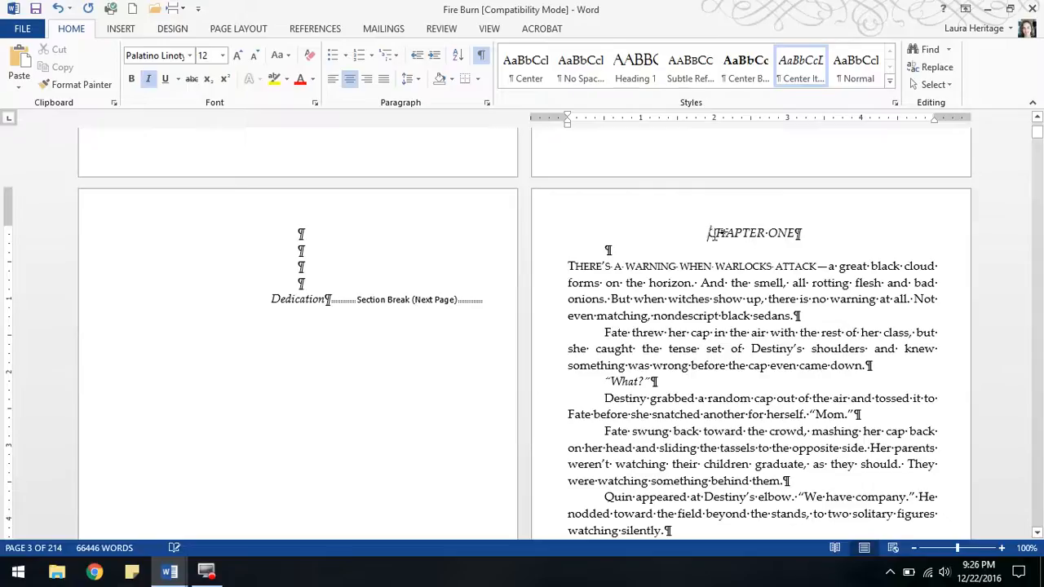
click(708, 231)
click(633, 68)
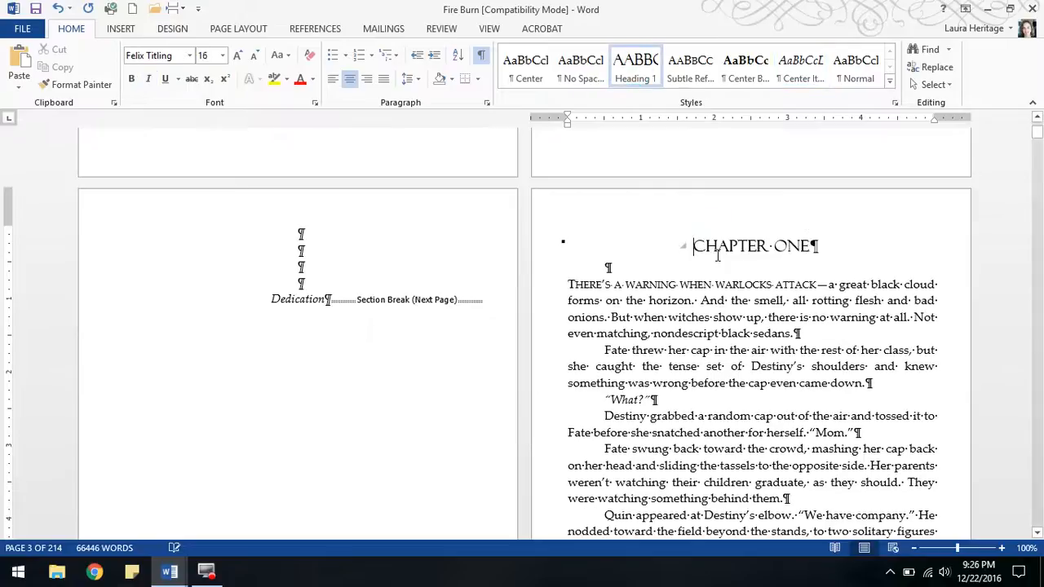
- Review the front matter pages, the start of Chapter One and the end of the manuscript
scroll(358, 333, up, 4)
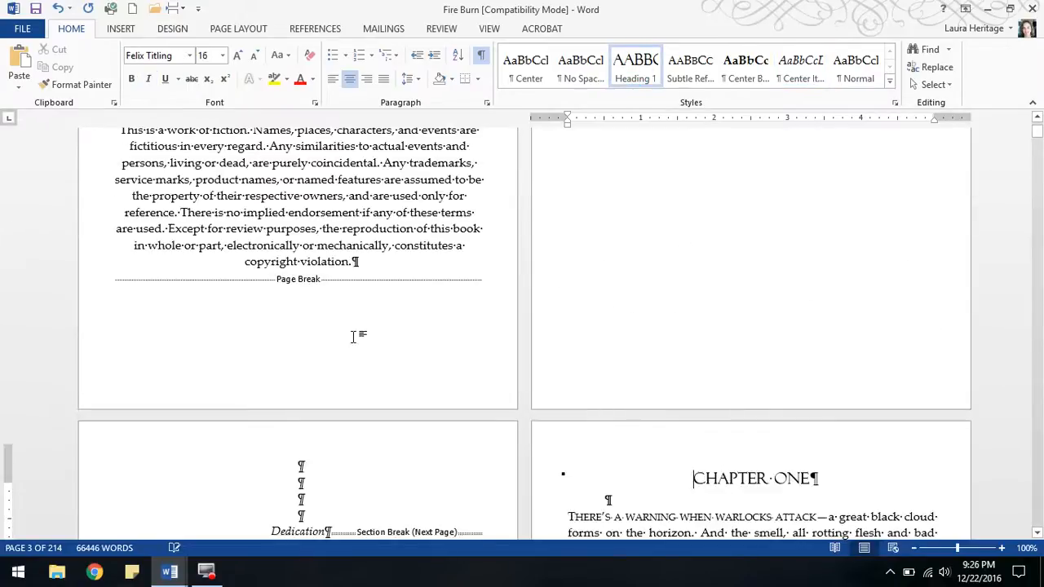
scroll(353, 337, up, 1)
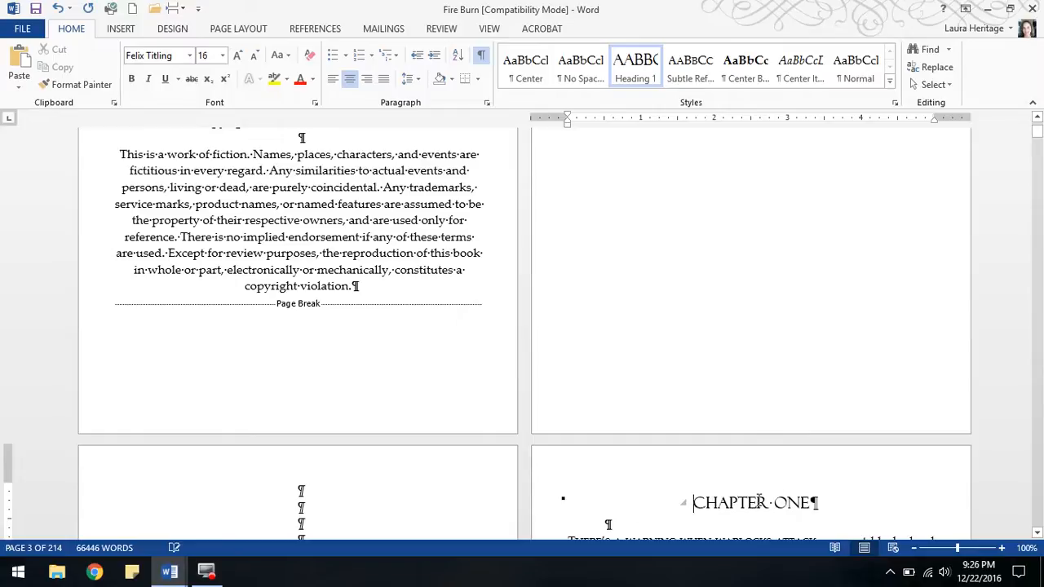
scroll(470, 481, down, 2)
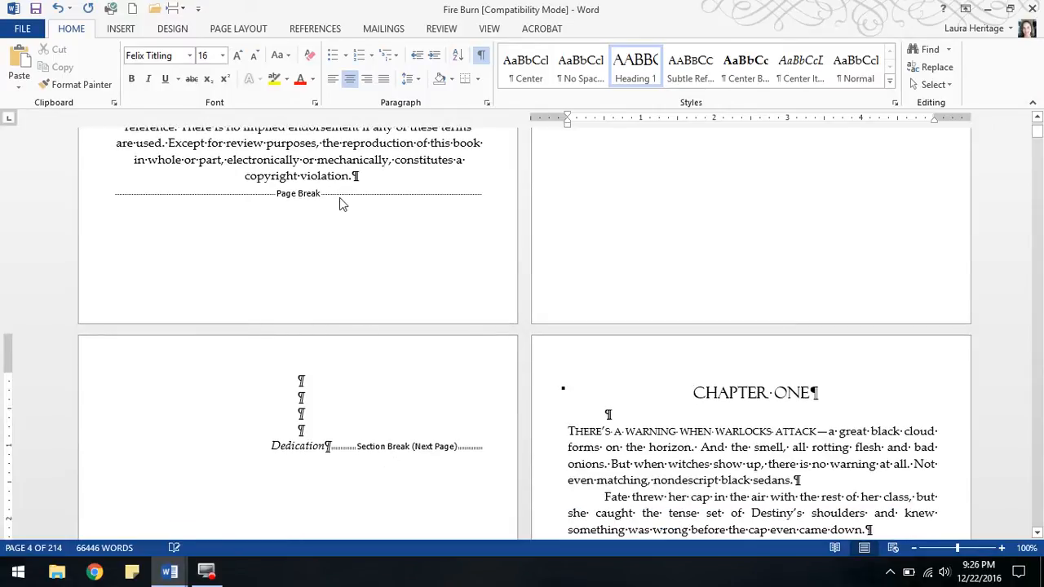
click(687, 395)
scroll(729, 451, up, 10)
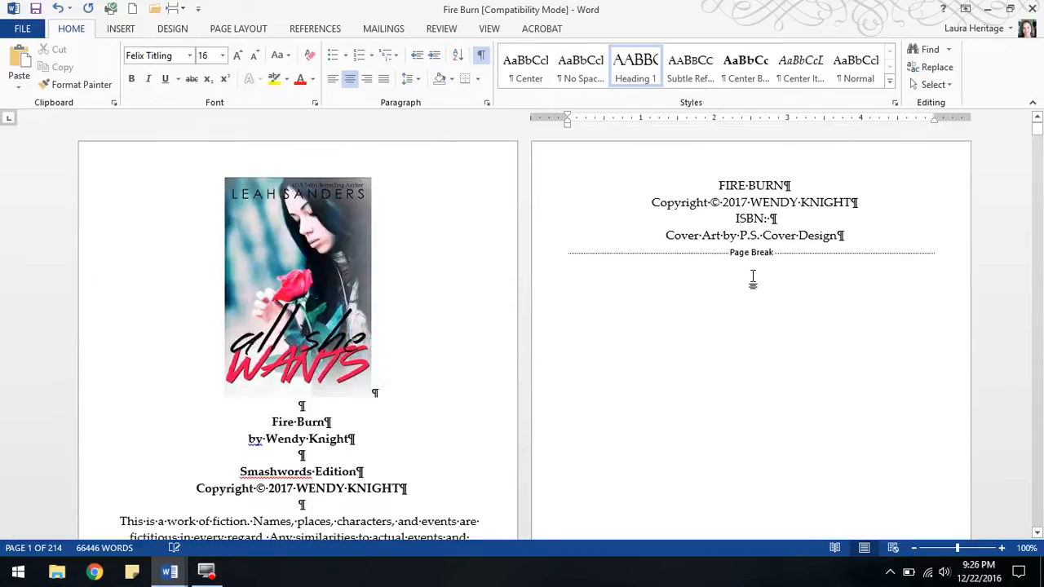
scroll(736, 343, down, 5)
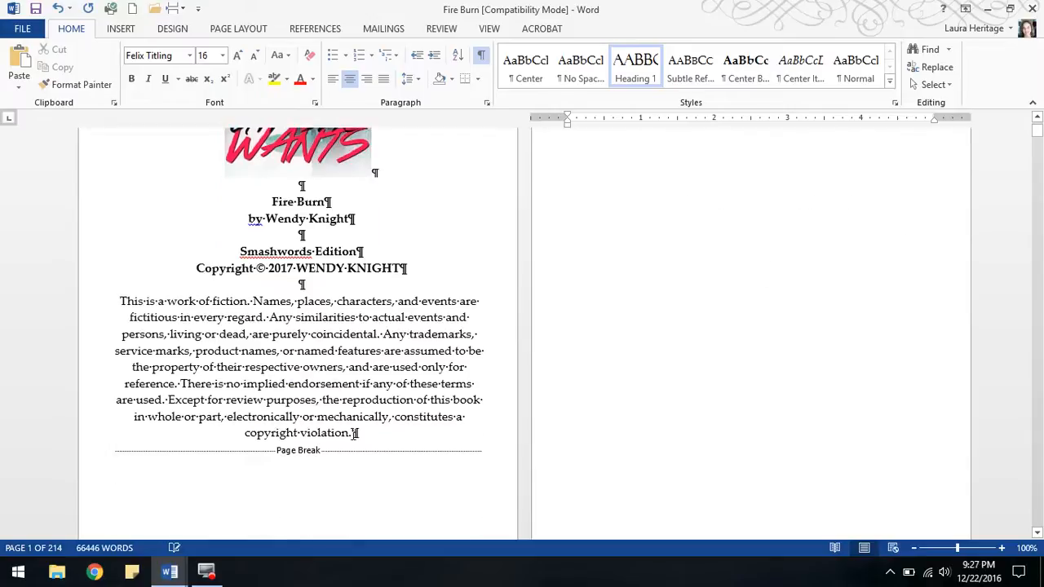
scroll(530, 369, down, 8)
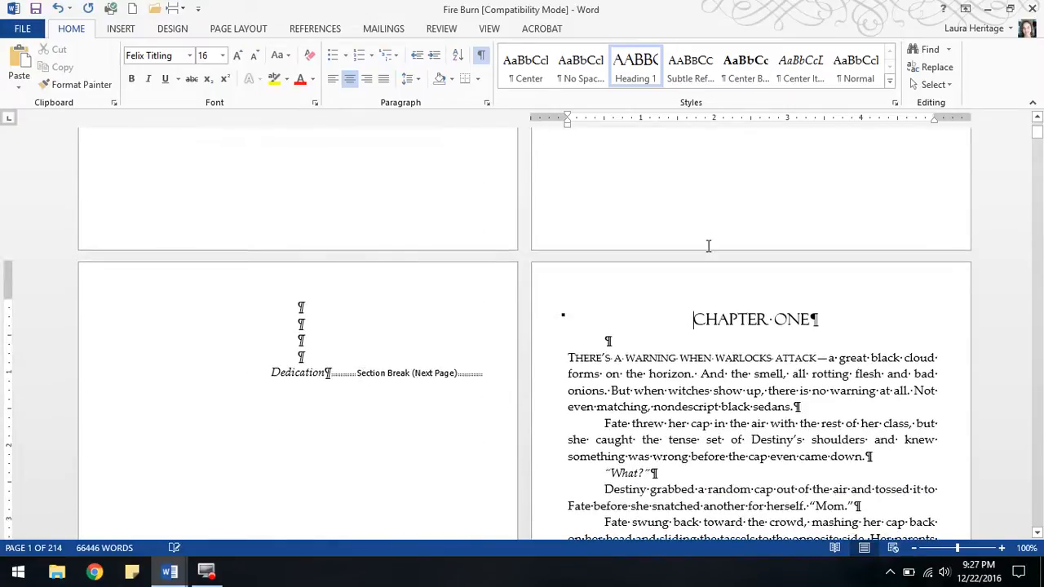
scroll(709, 247, down, 20)
drag(1037, 139, 1032, 519)
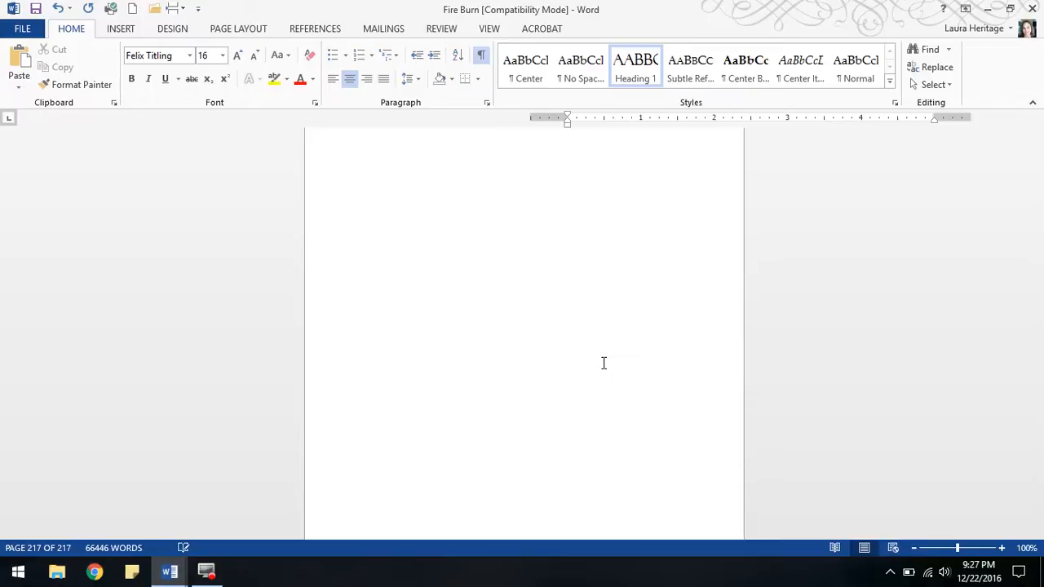
- Save the Fire Burn manuscript
click(37, 9)
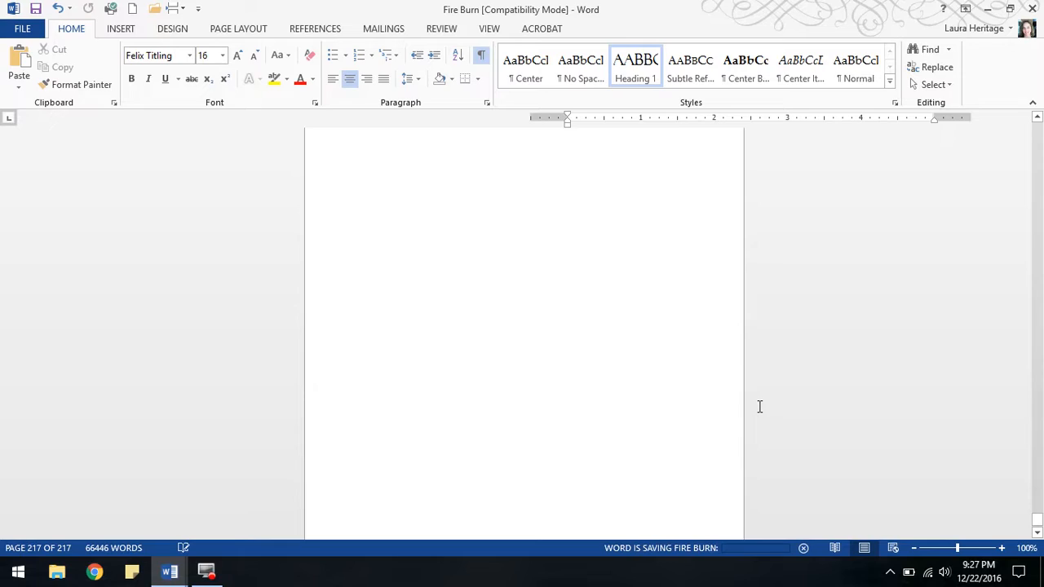
scroll(679, 342, up, 20)
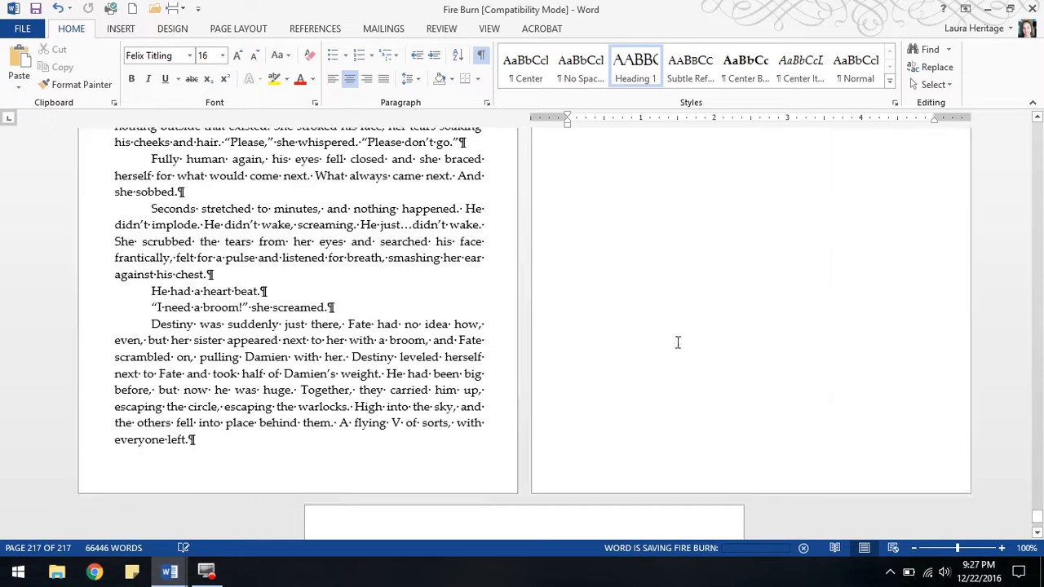
scroll(672, 389, down, 20)
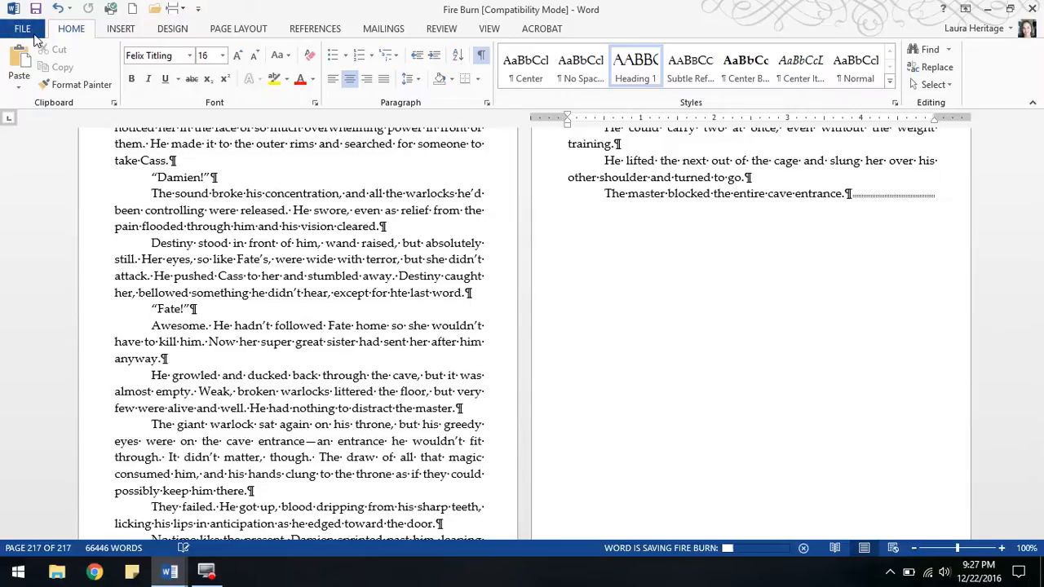
click(26, 31)
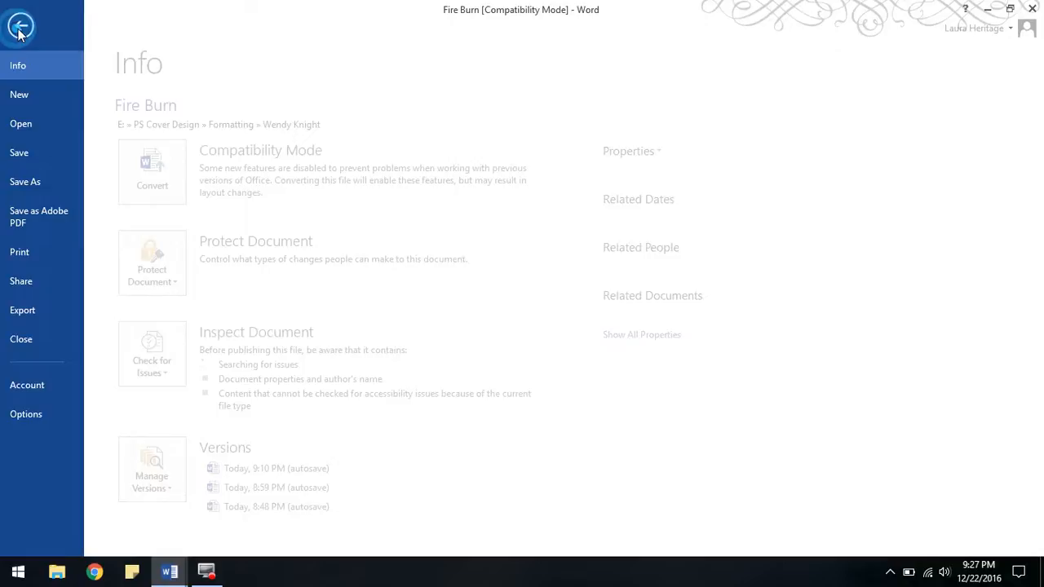
click(20, 31)
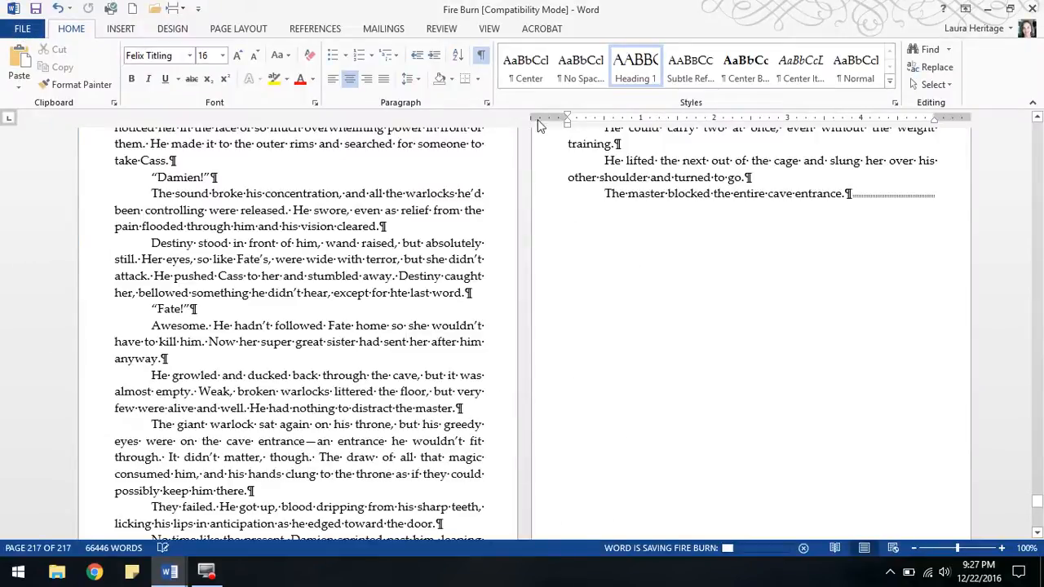
click(22, 29)
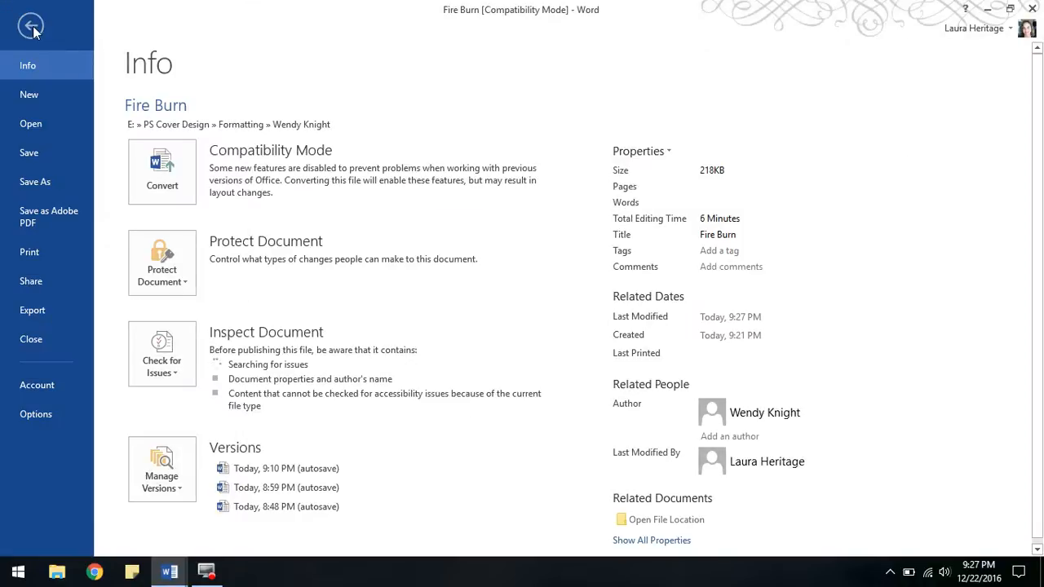
click(31, 27)
scroll(451, 304, up, 7)
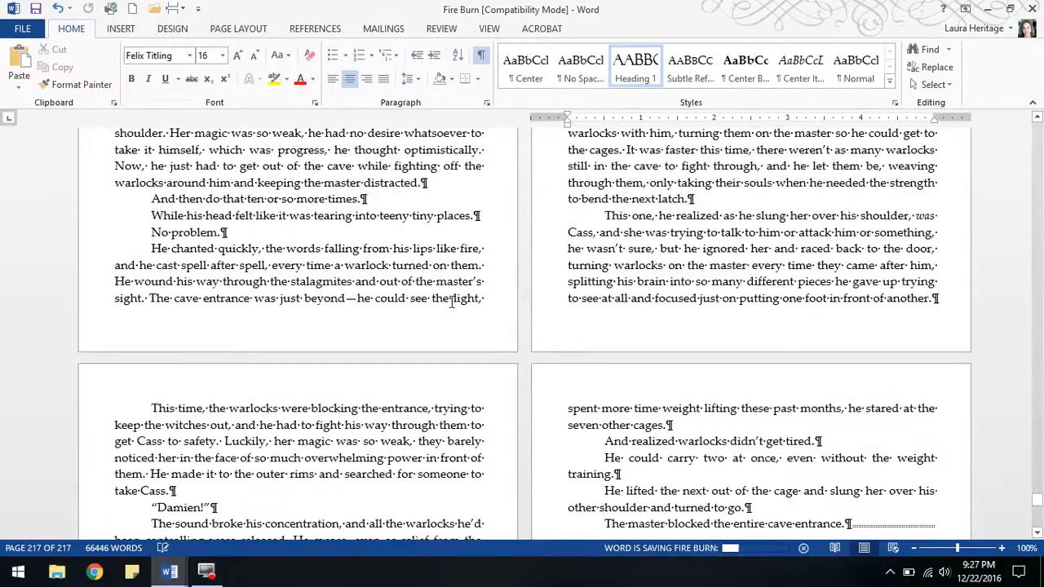
key(ctrl+Home)
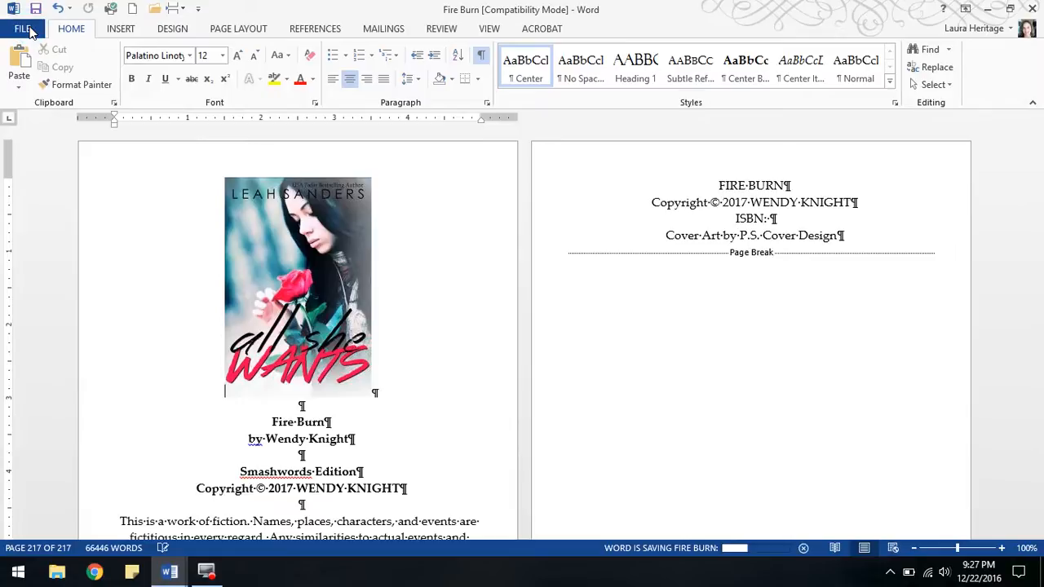
- Start saving a copy of the manuscript in its current folder on the computer
click(25, 29)
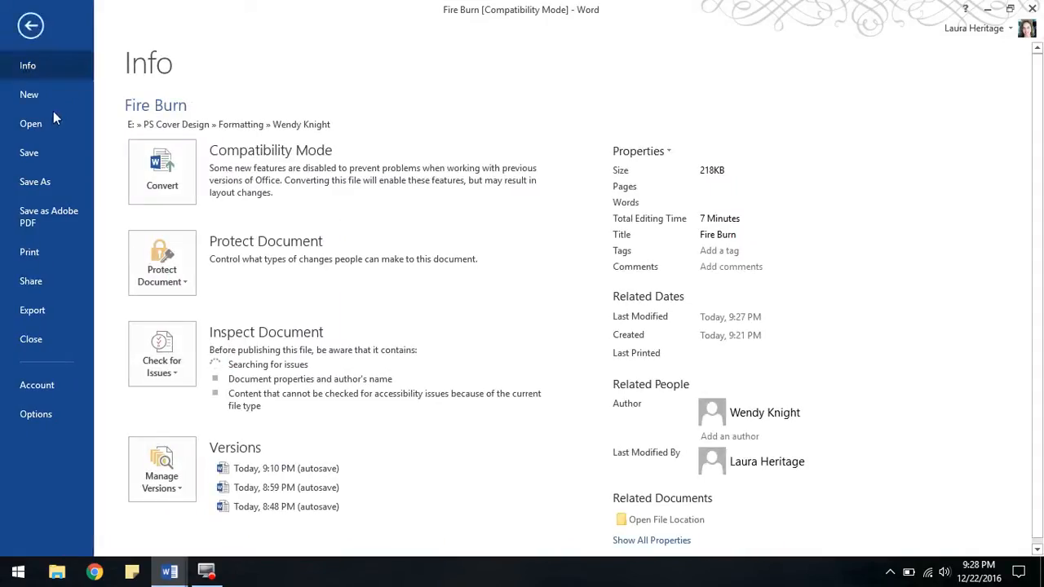
click(49, 181)
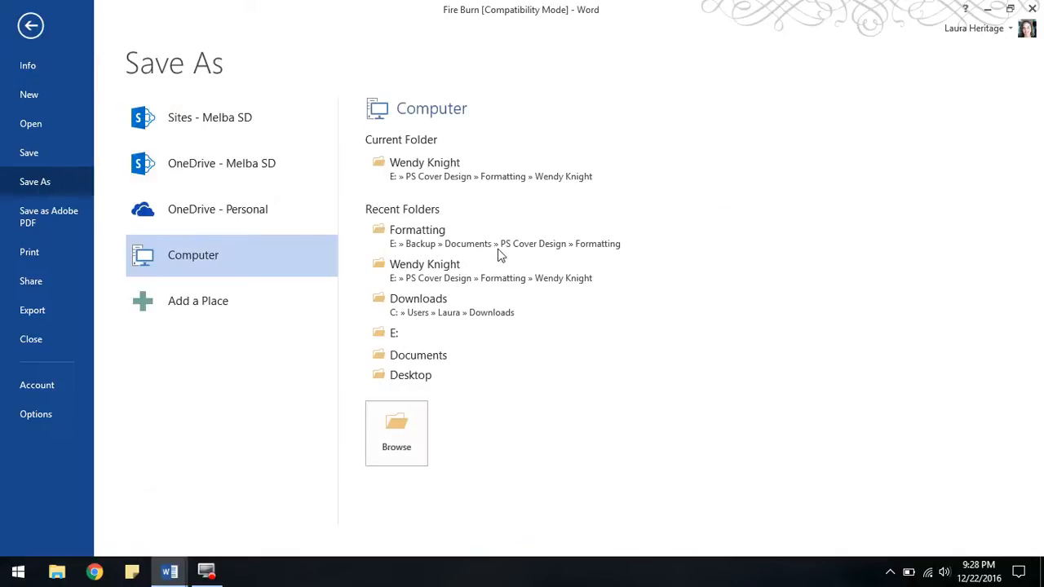
click(451, 178)
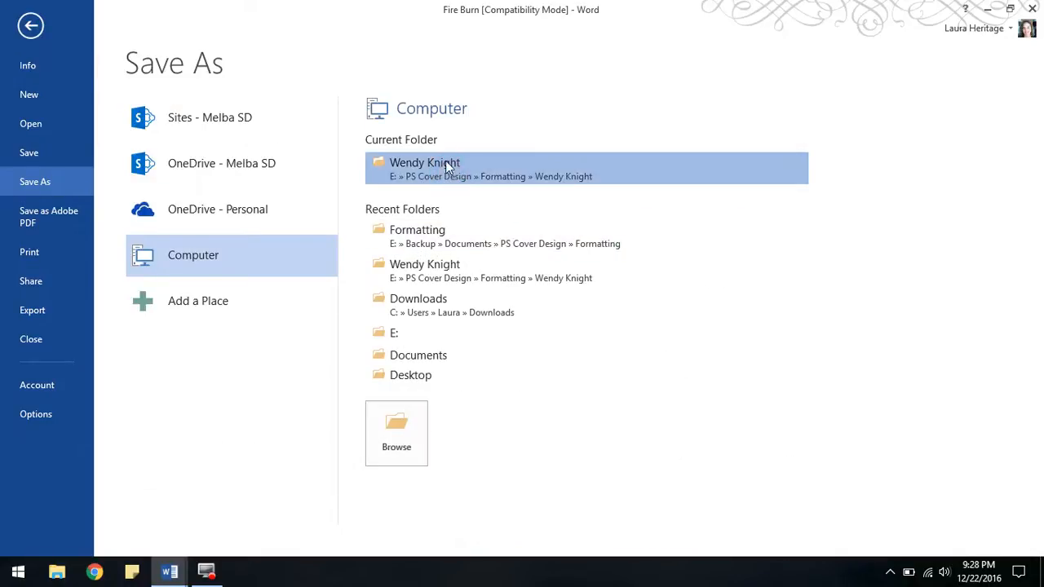
click(445, 160)
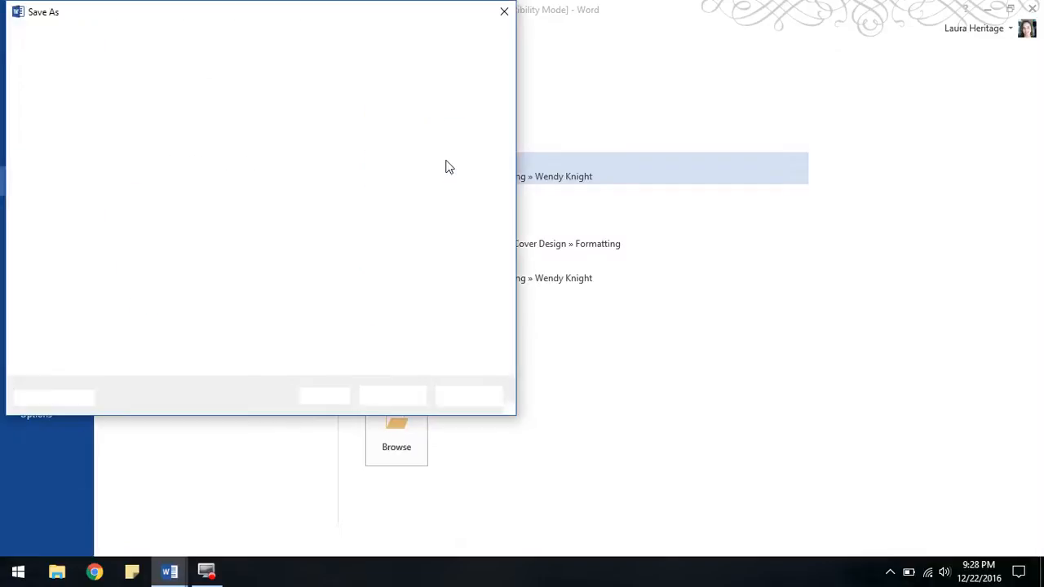
double_click(195, 155)
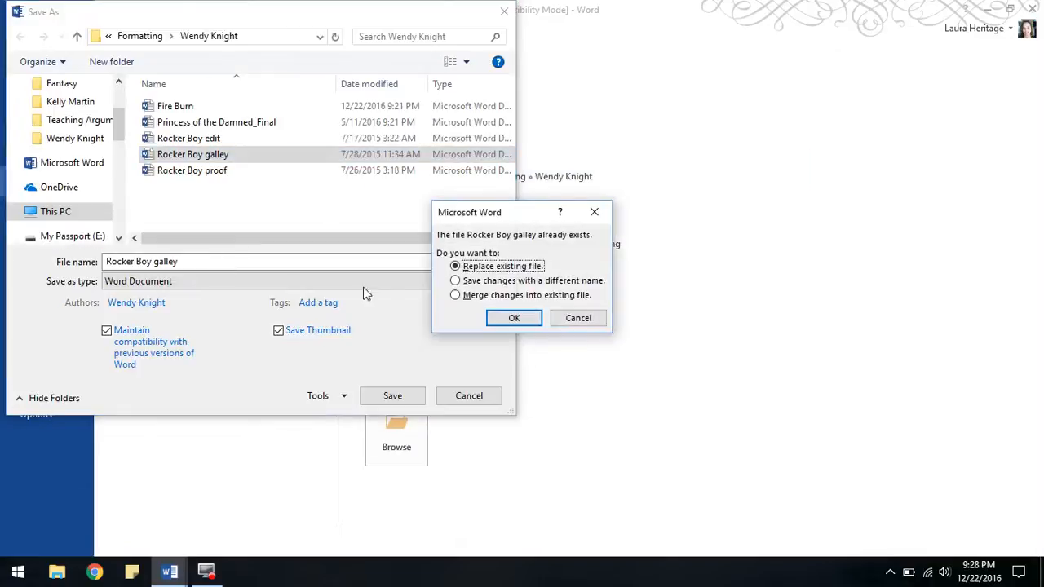
click(579, 318)
click(188, 151)
- Save the copy as Fire Burn in Rich Text Format
click(183, 106)
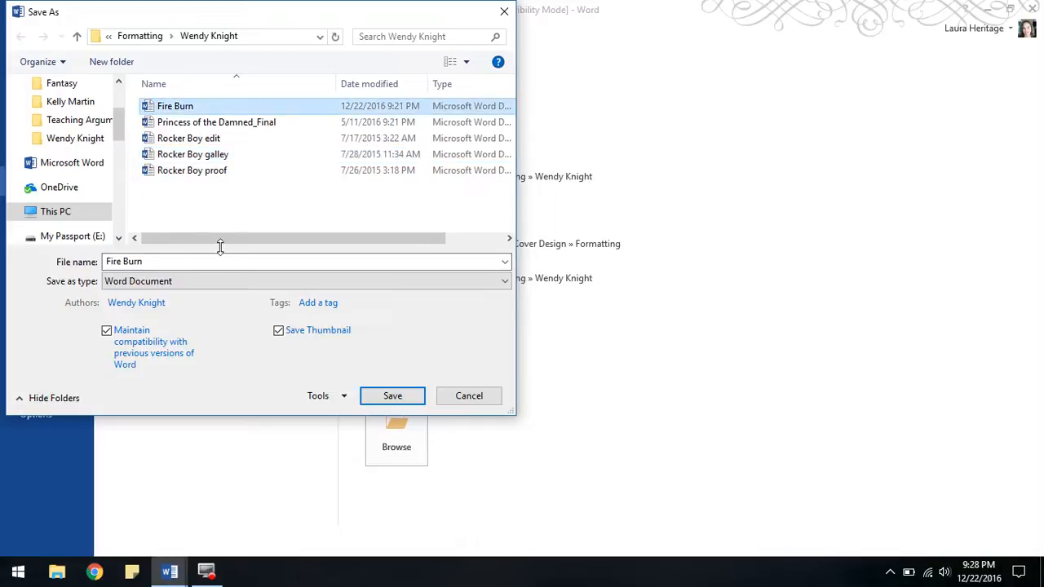
click(195, 283)
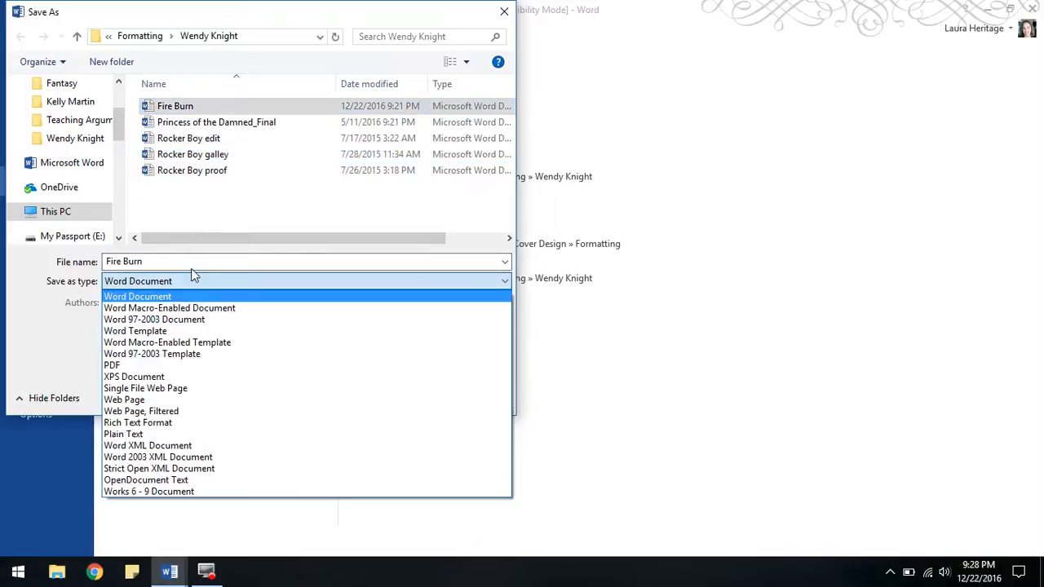
click(177, 425)
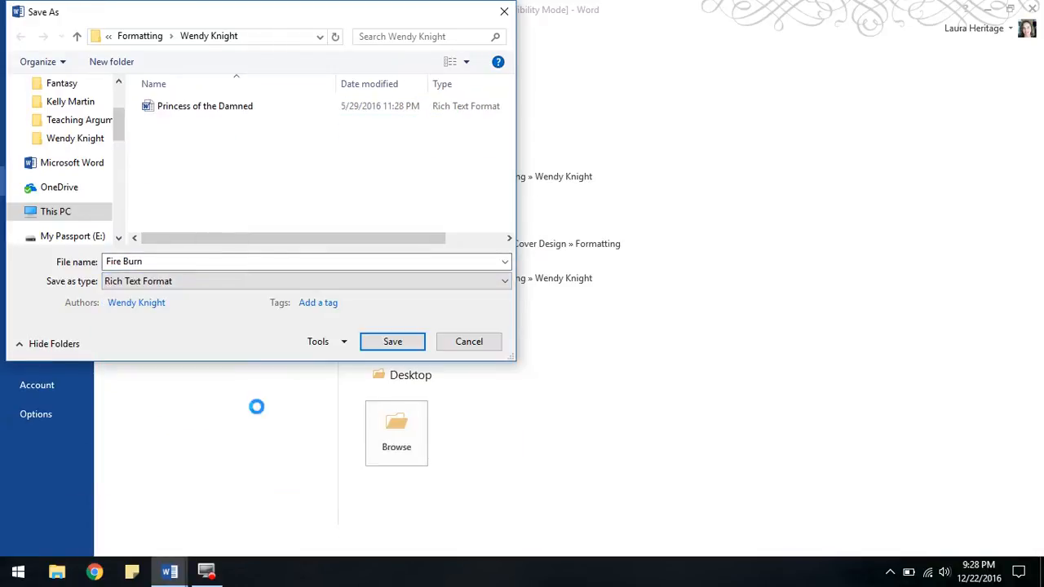
click(390, 343)
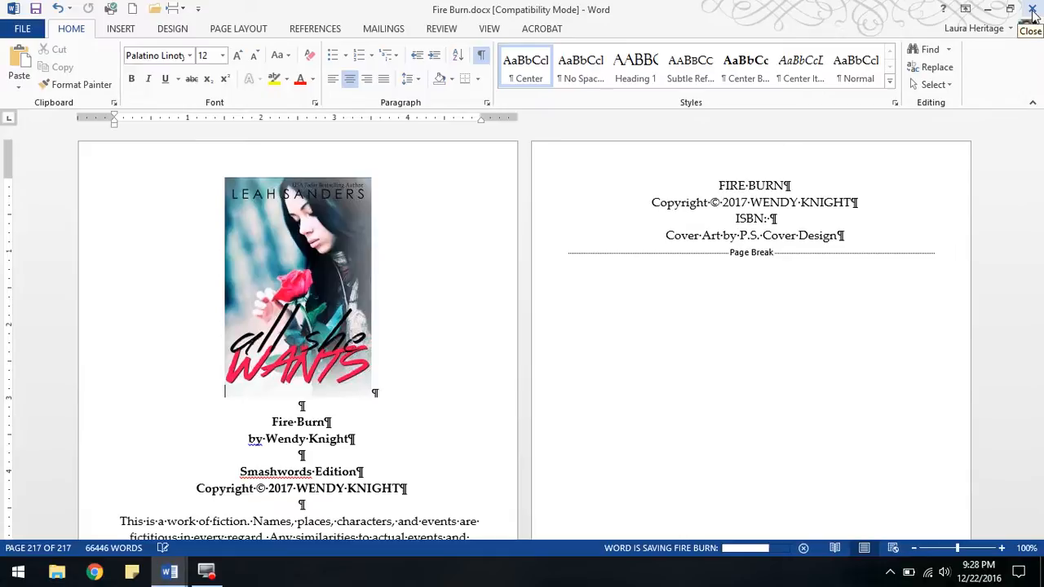
- Close the Fire Burn manuscript and the copyright page document
click(1032, 10)
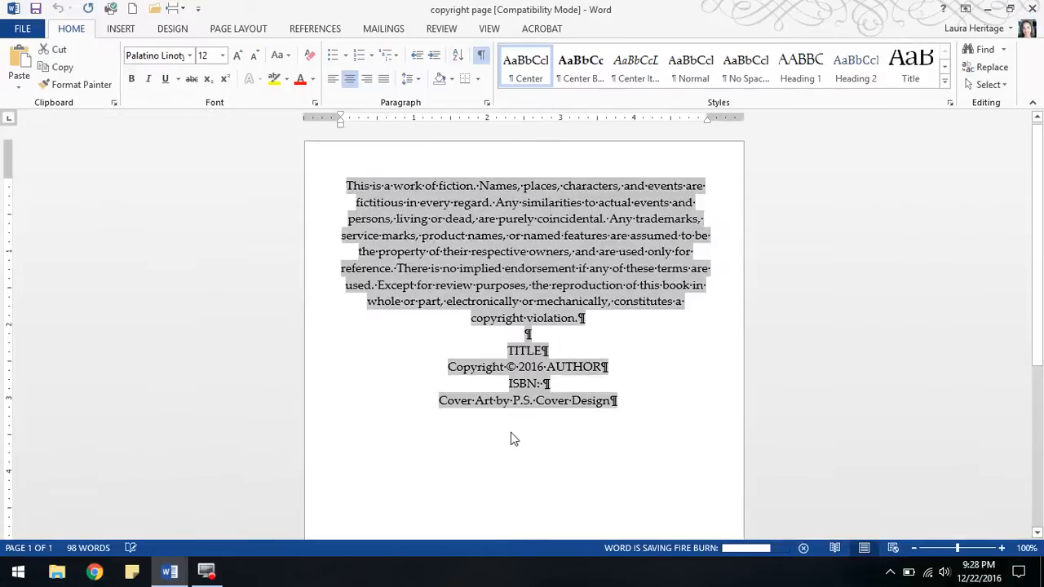
click(1033, 8)
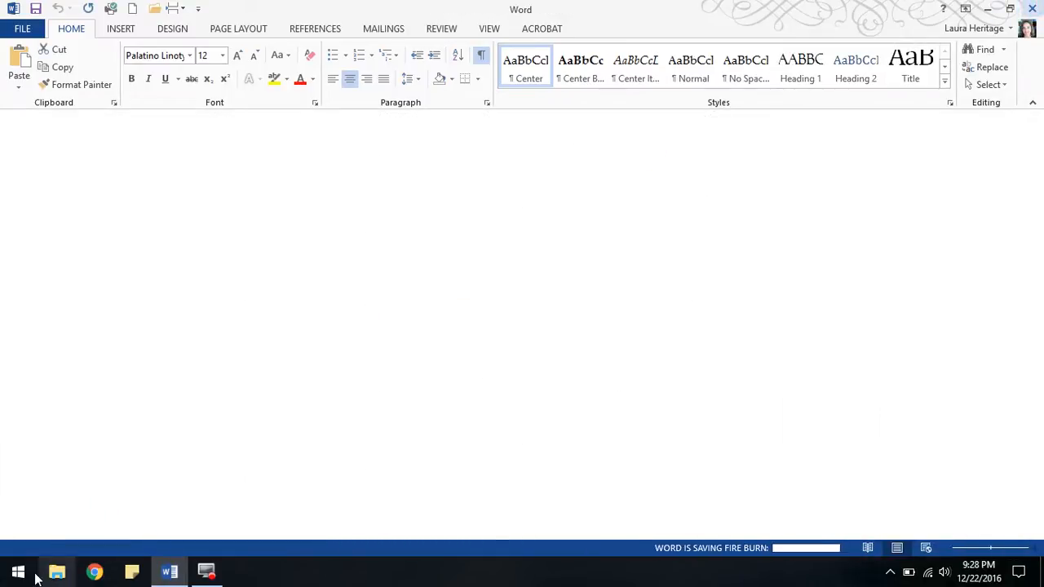